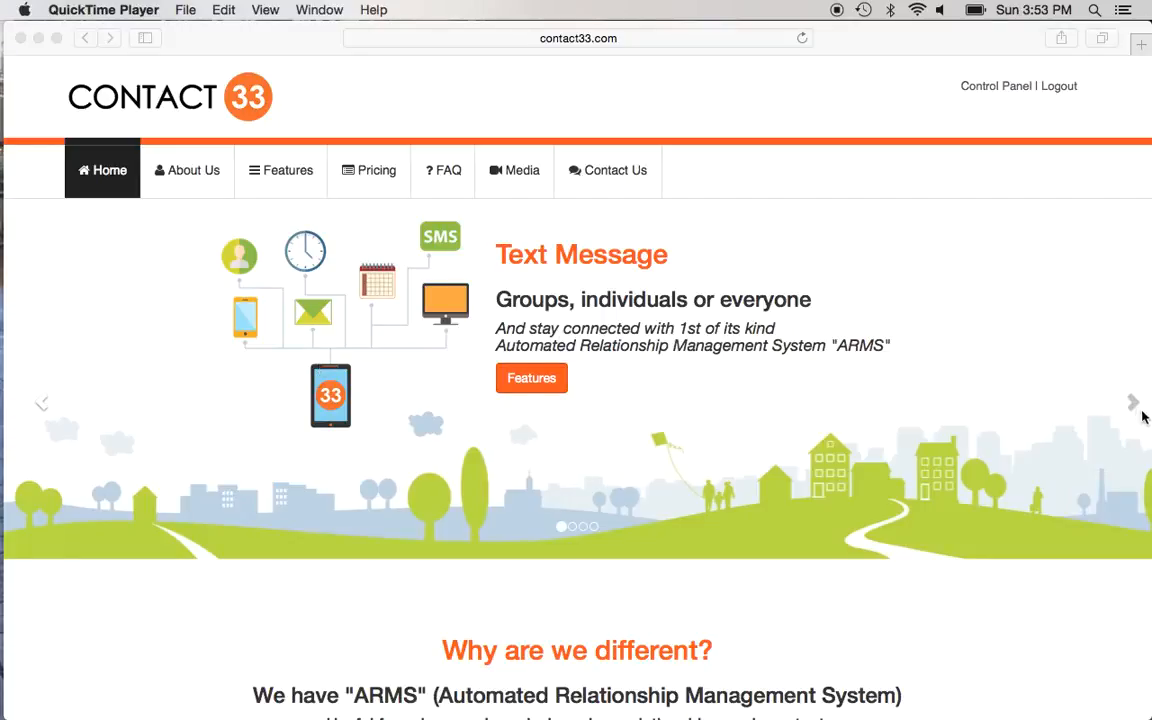
Step: Bring Safari to the front and advance the homepage slideshow to the 98% text-message fact
left_click(1134, 405)
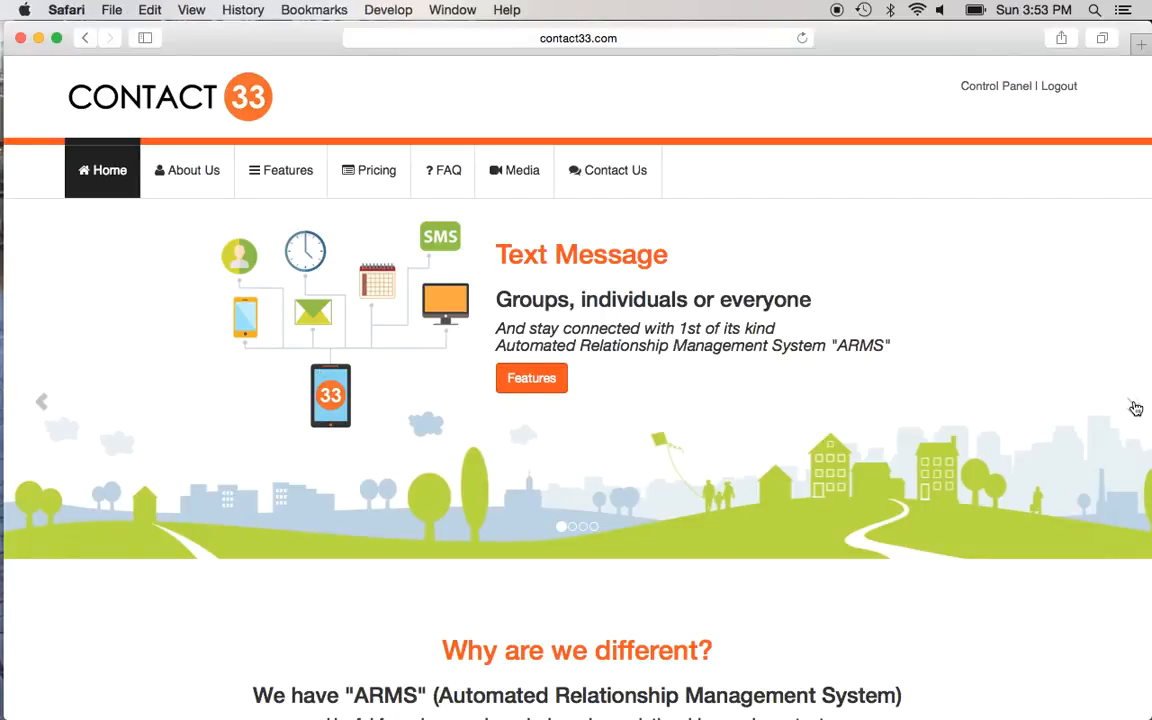
left_click(1134, 405)
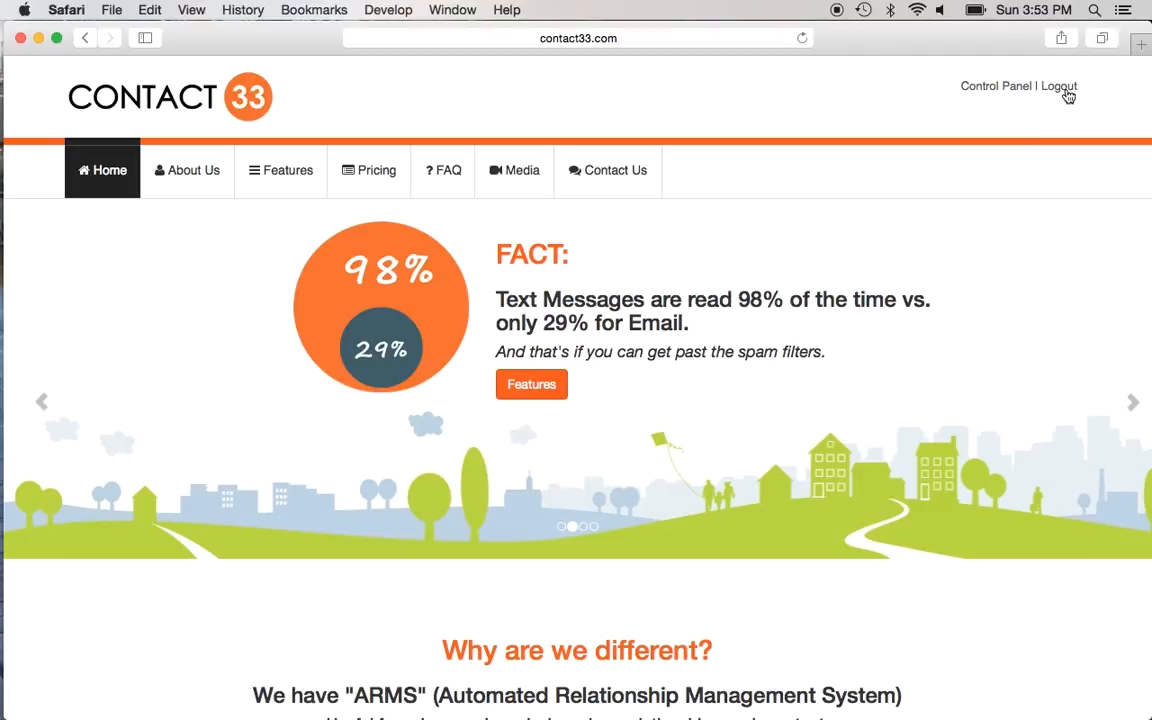
Step: Log out, then attempt signing in with a saved login, which fails
left_click(1062, 87)
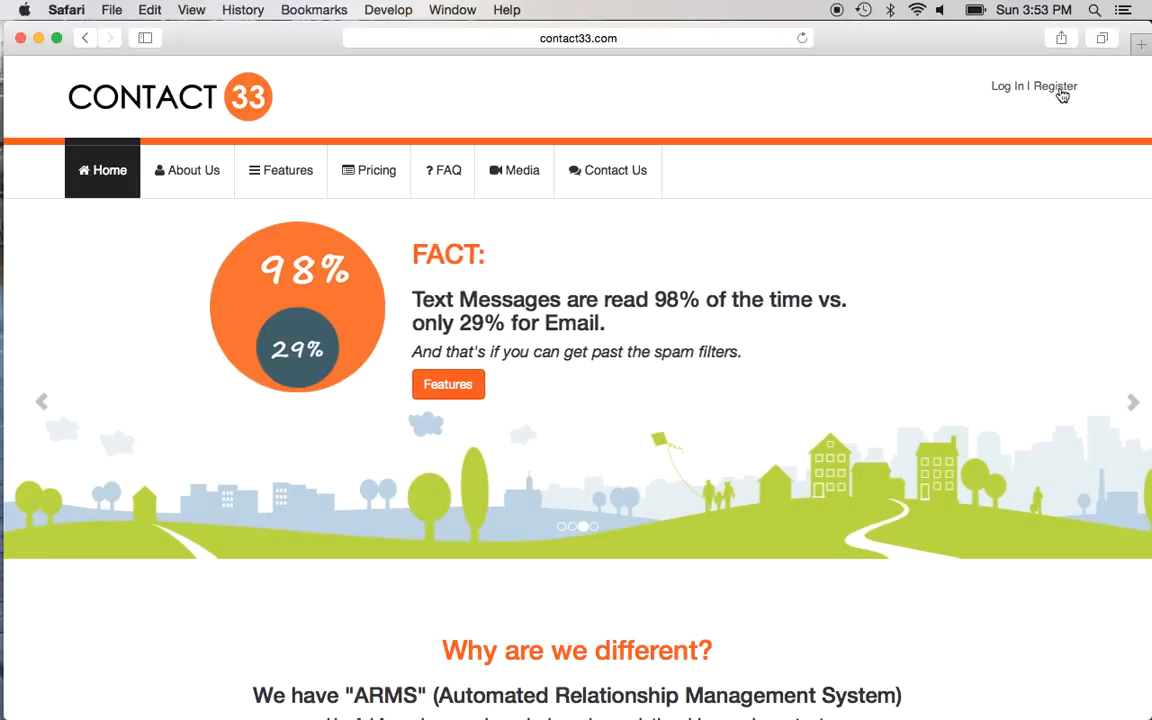
left_click(1004, 87)
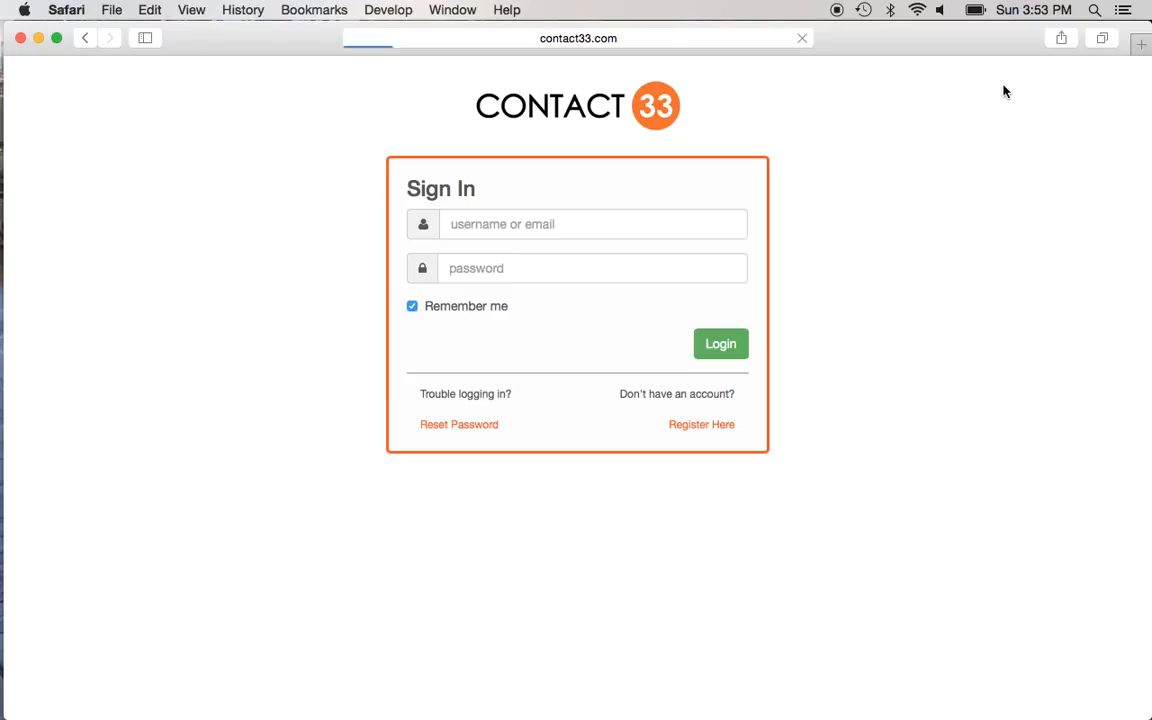
left_click(601, 224)
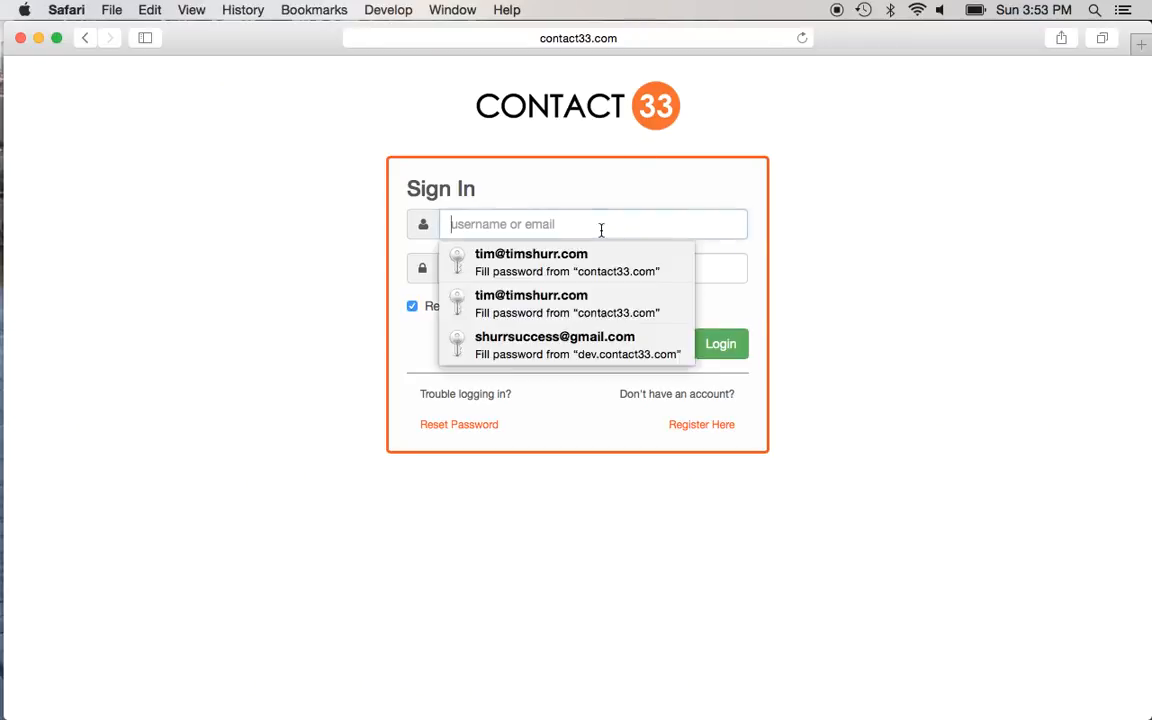
left_click(548, 303)
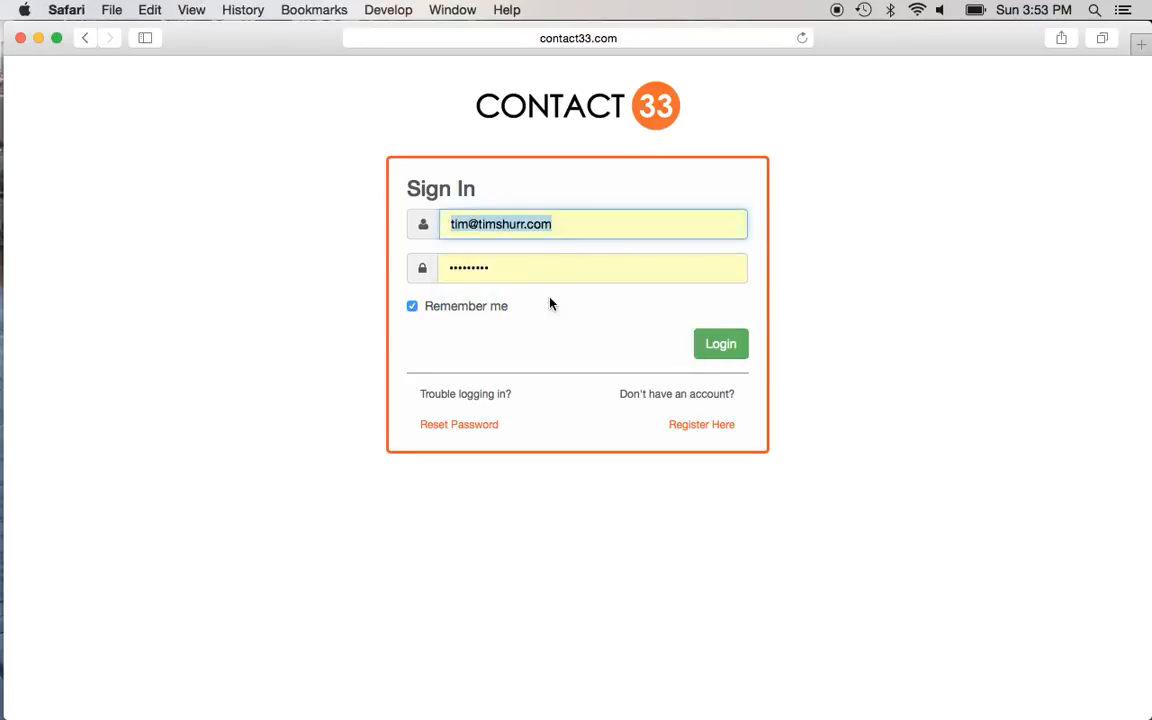
left_click(725, 355)
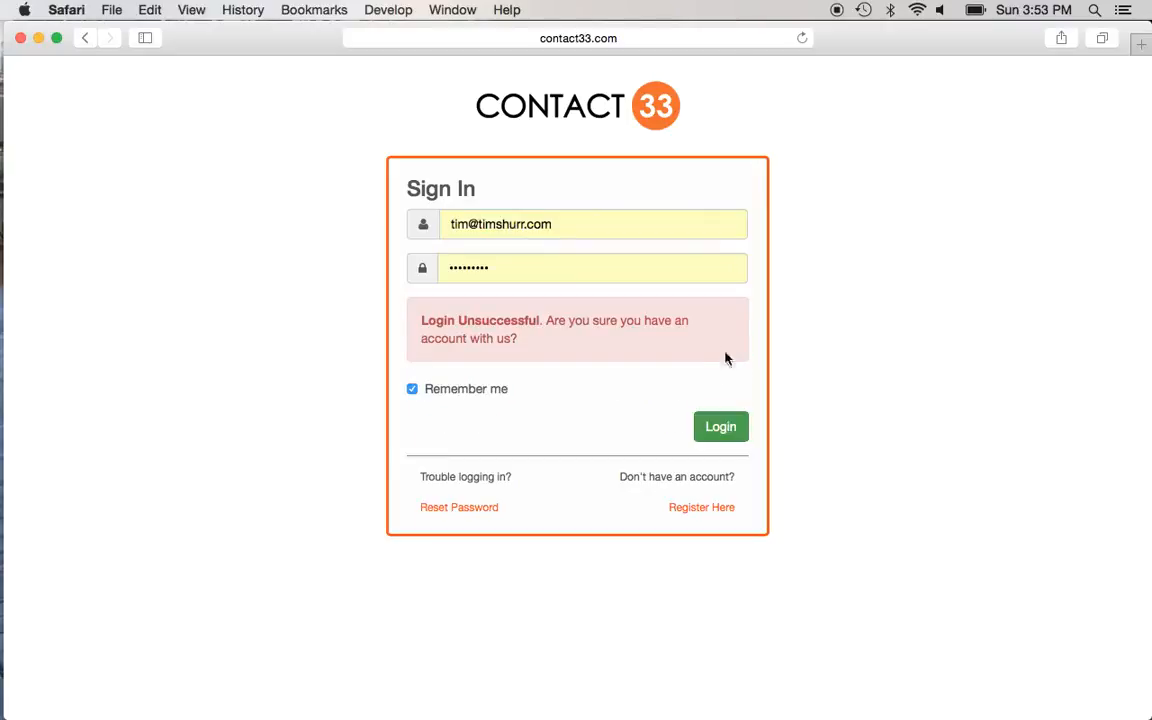
Step: Retry signing in with the other saved login to reach the Contacts list
left_click(563, 229)
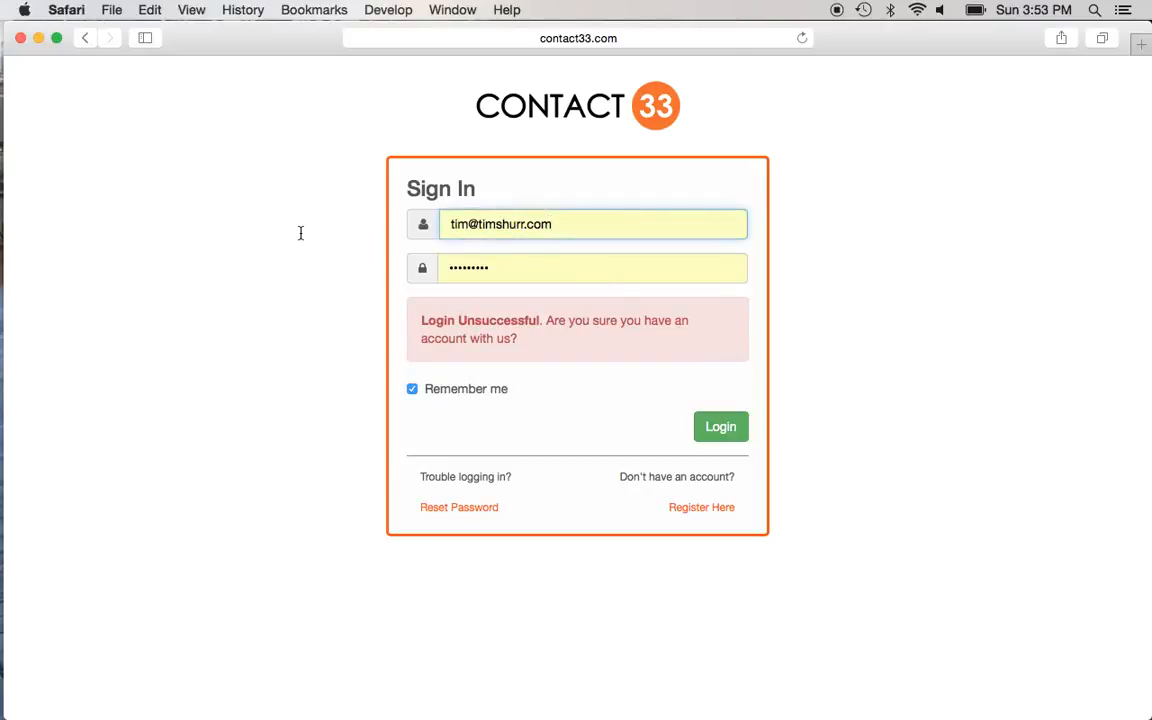
key("BackSpace")
key("BackSpace")
key("BackSpace")
key("BackSpace")
key("BackSpace")
key("BackSpace")
key("BackSpace")
key("BackSpace")
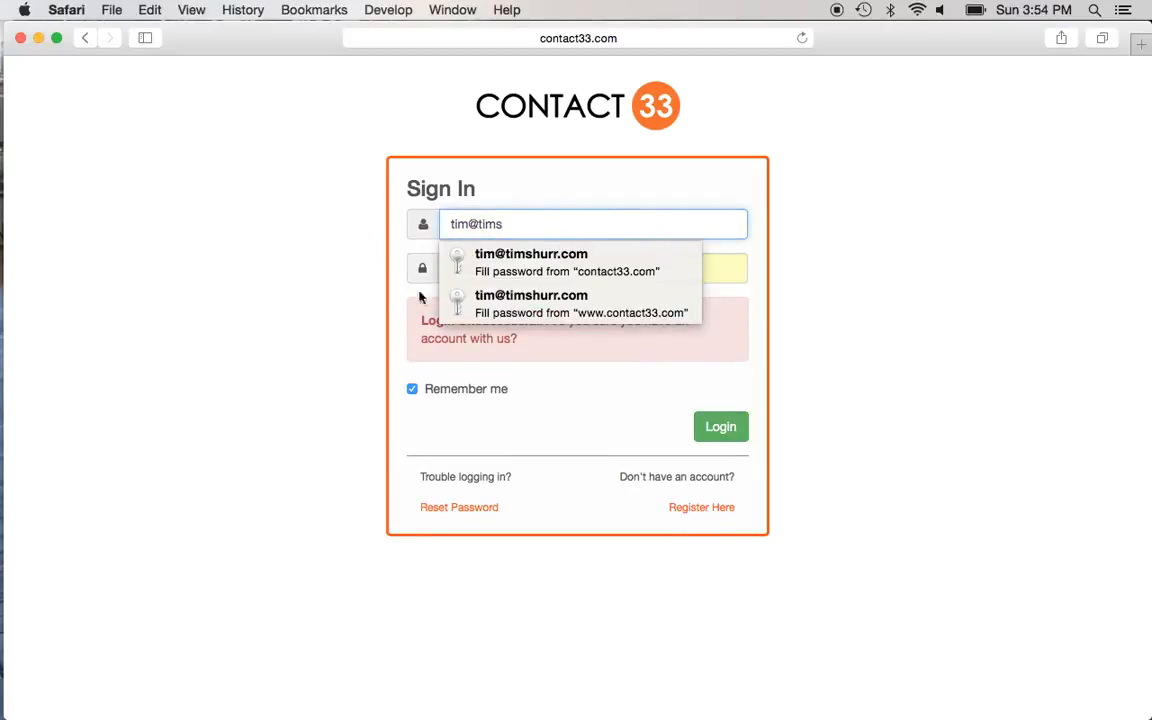
left_click(470, 301)
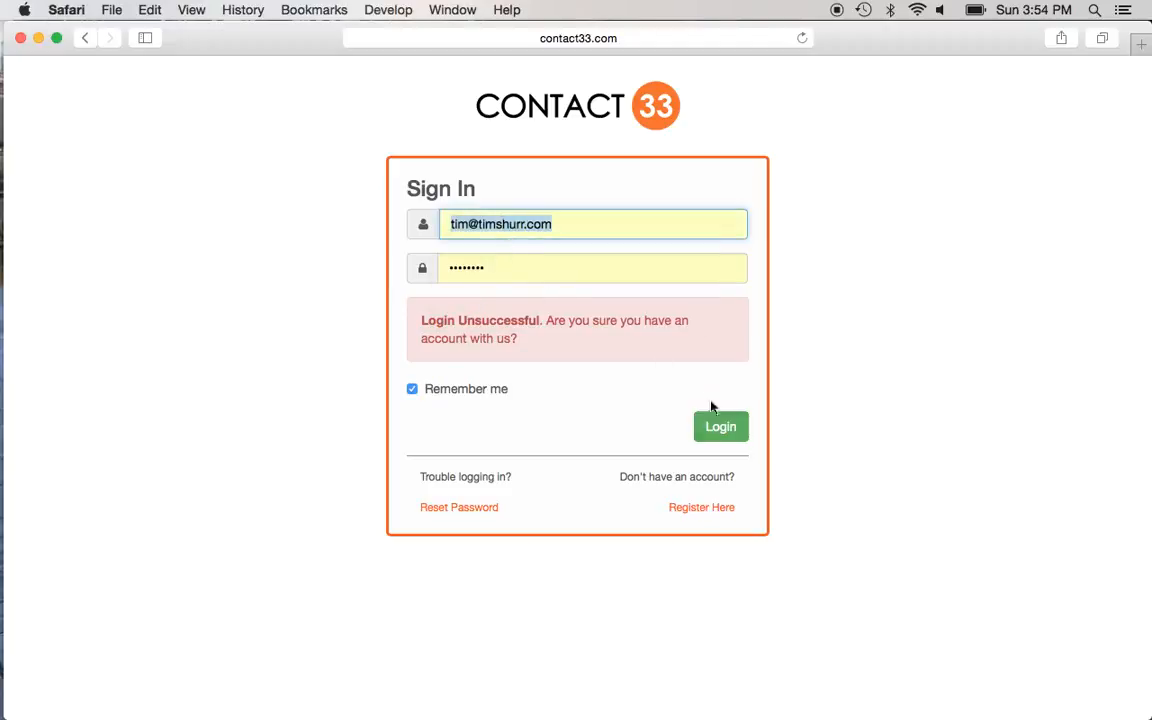
left_click(726, 434)
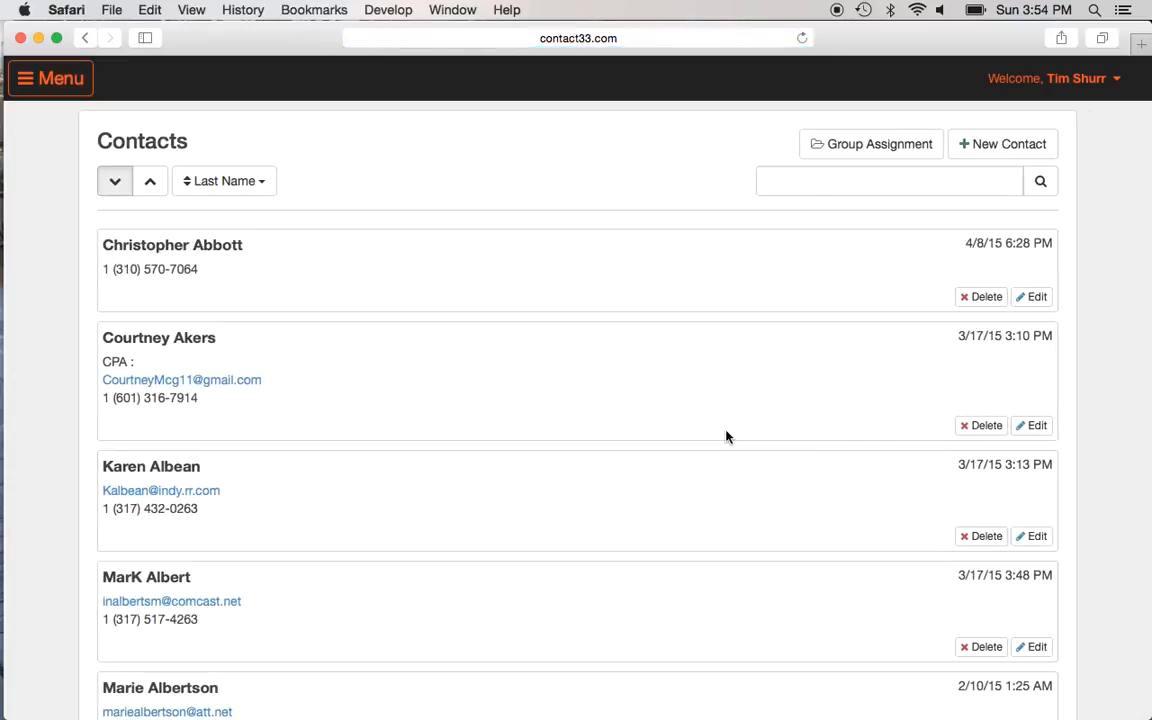
left_click(24, 89)
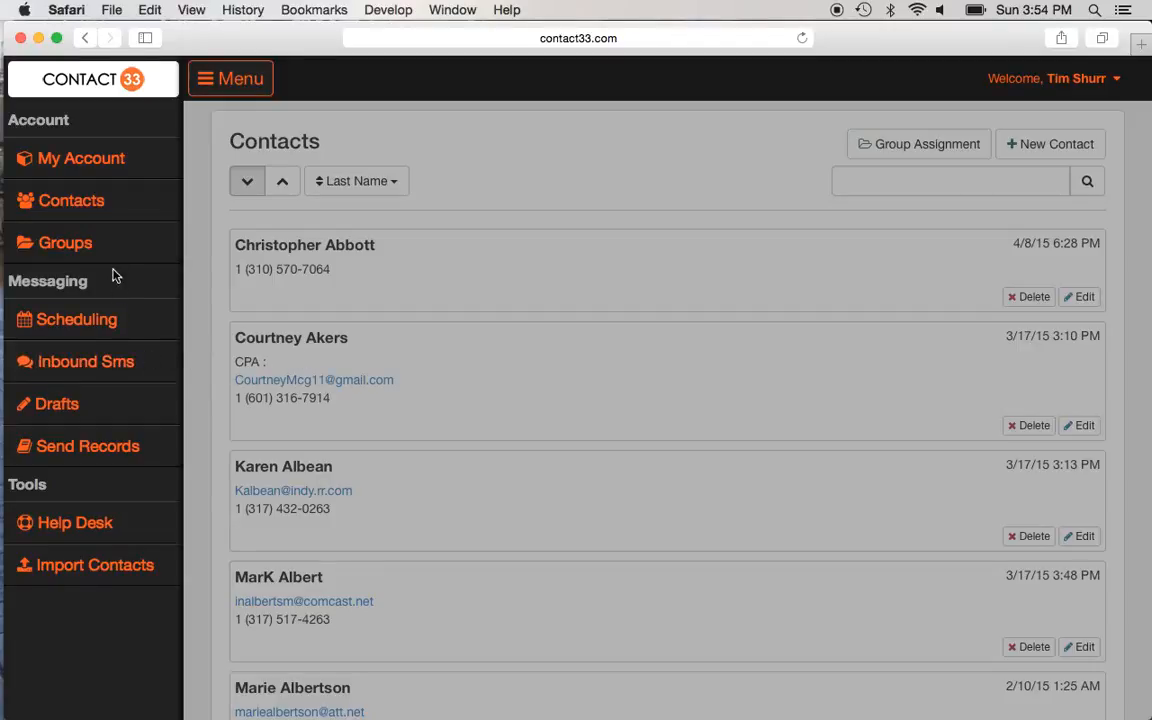
left_click(86, 207)
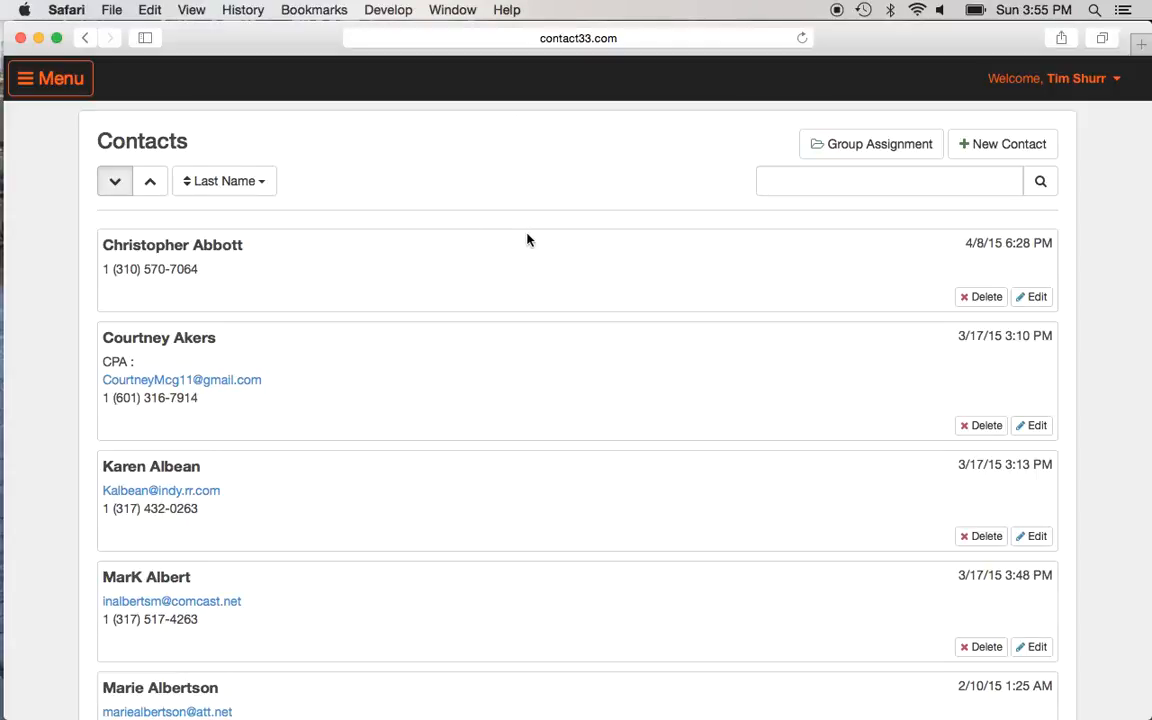
Step: Enter the new contact's first name, last name and mobile number
left_click(999, 146)
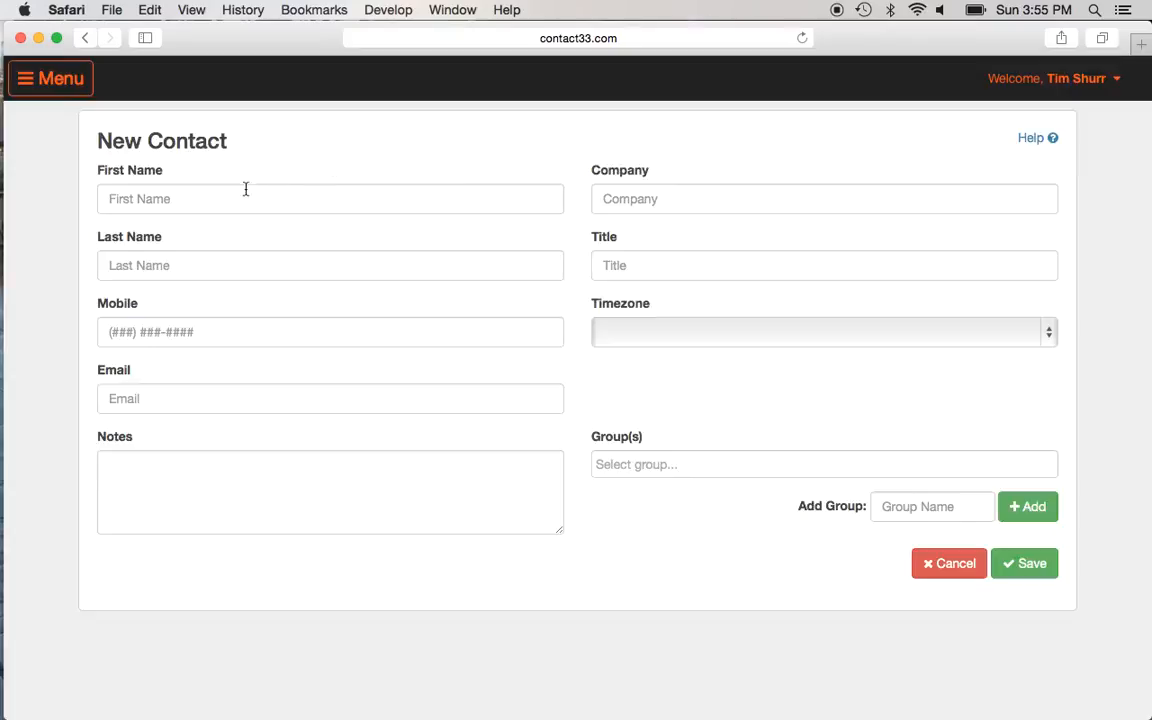
left_click(245, 195)
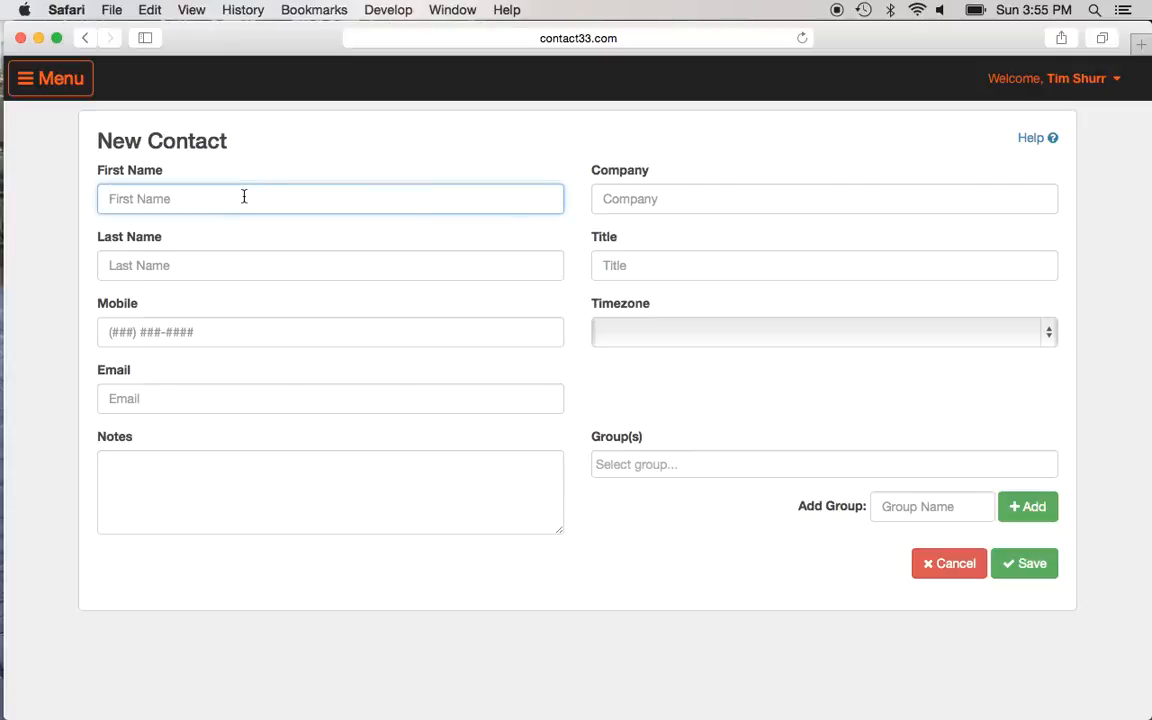
key("Tab")
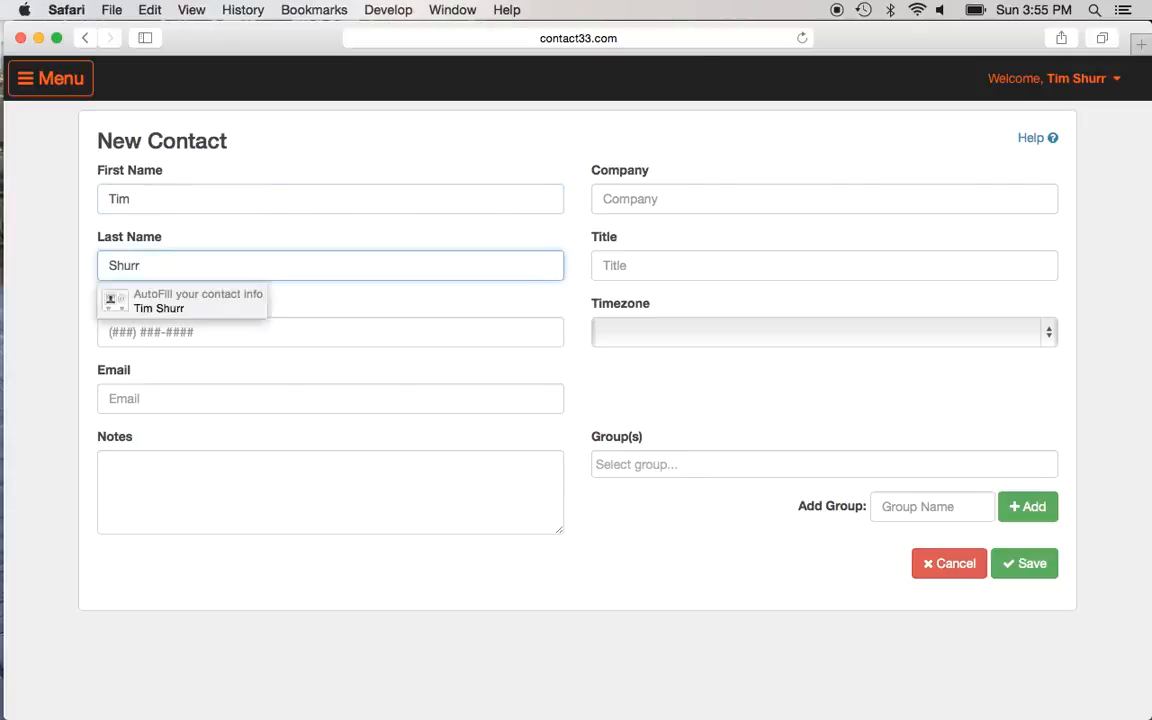
key("Tab")
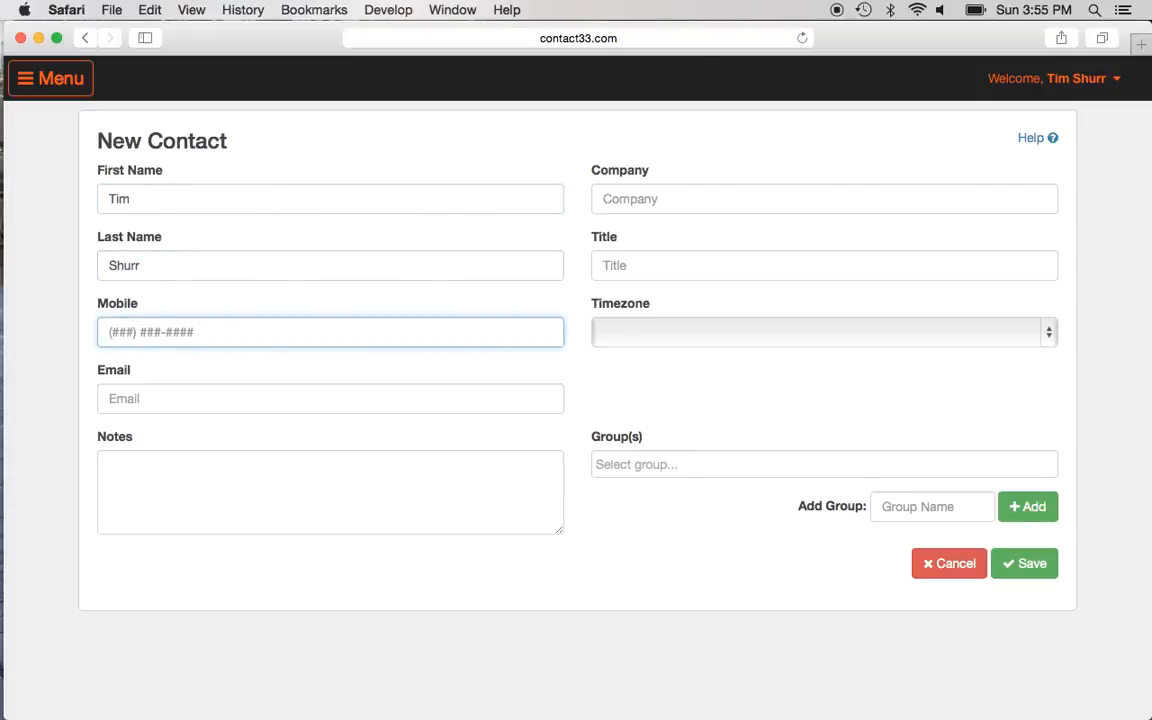
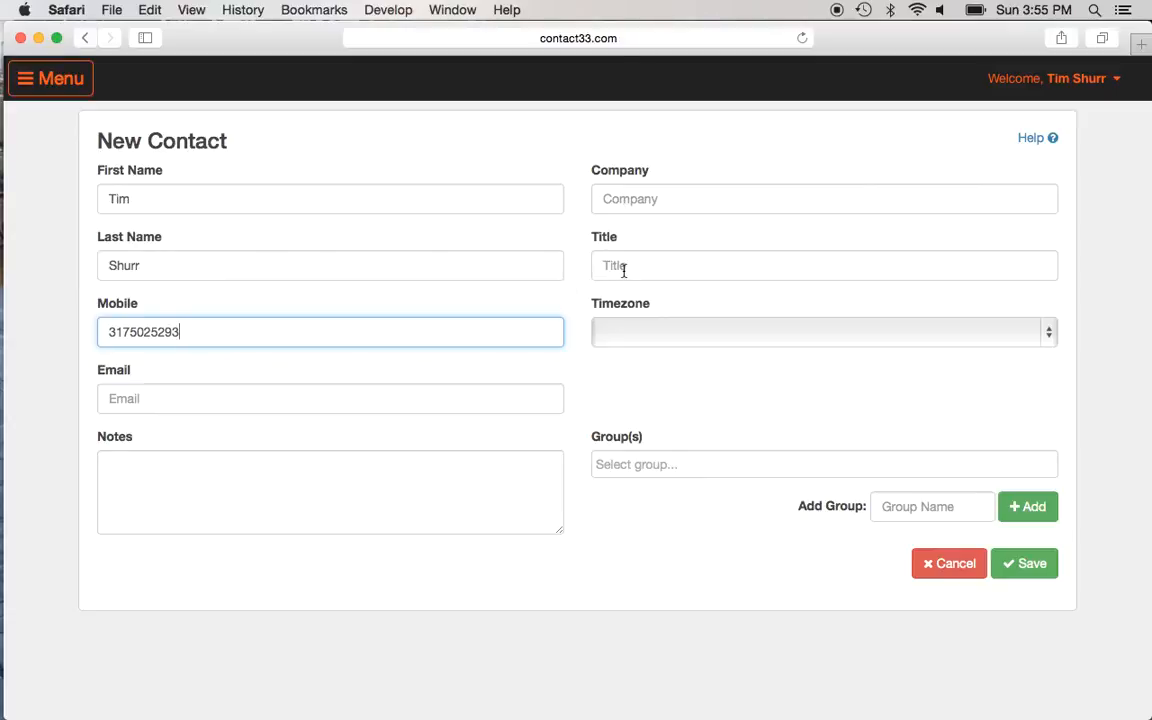
Step: Set timezone America/Indiana/Indianapolis, add the Friends group, and save the contact
left_click(641, 326)
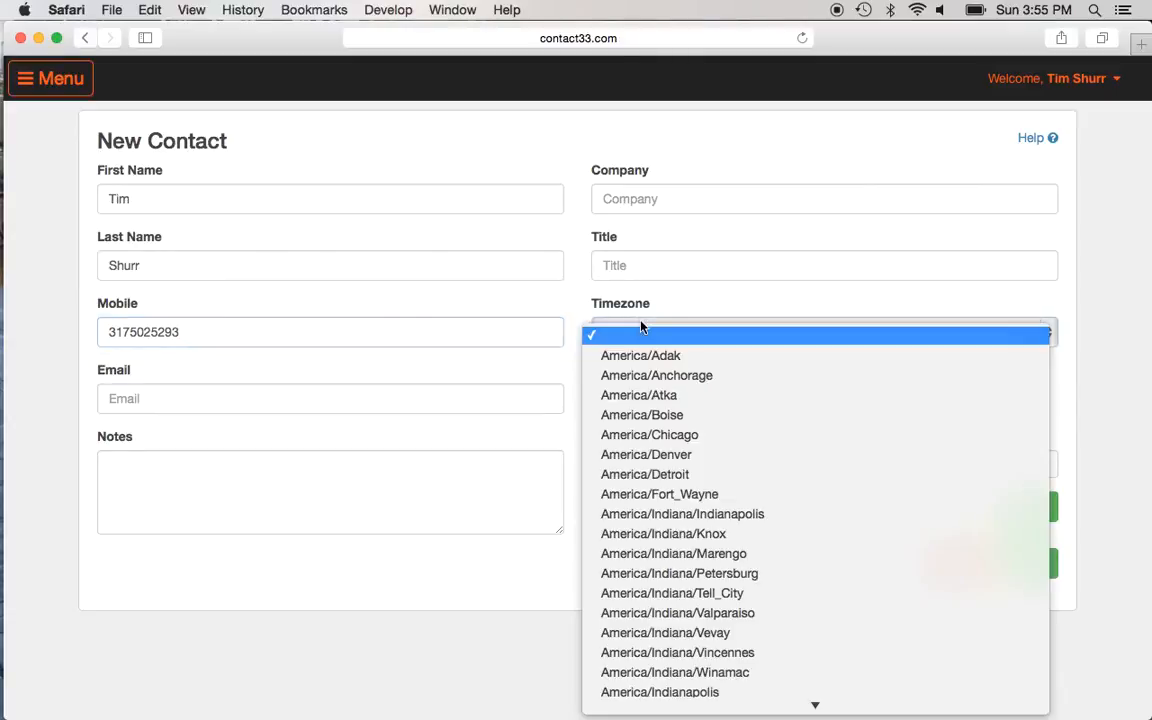
left_click(645, 514)
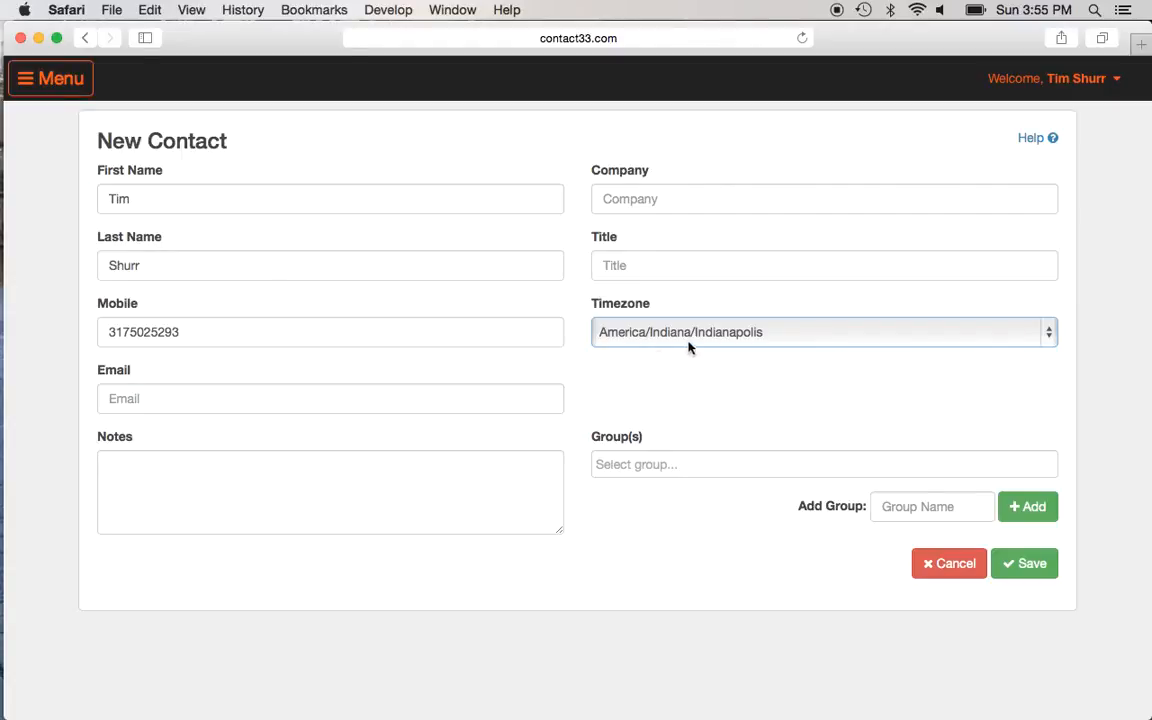
left_click(606, 463)
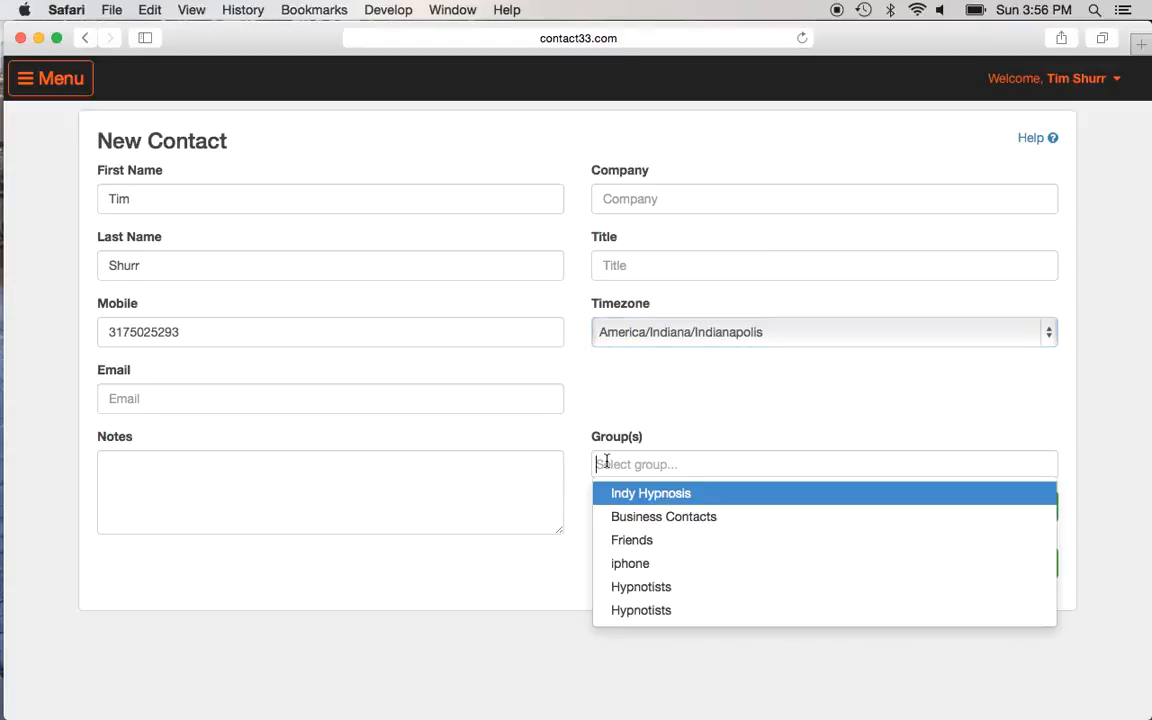
type("fri")
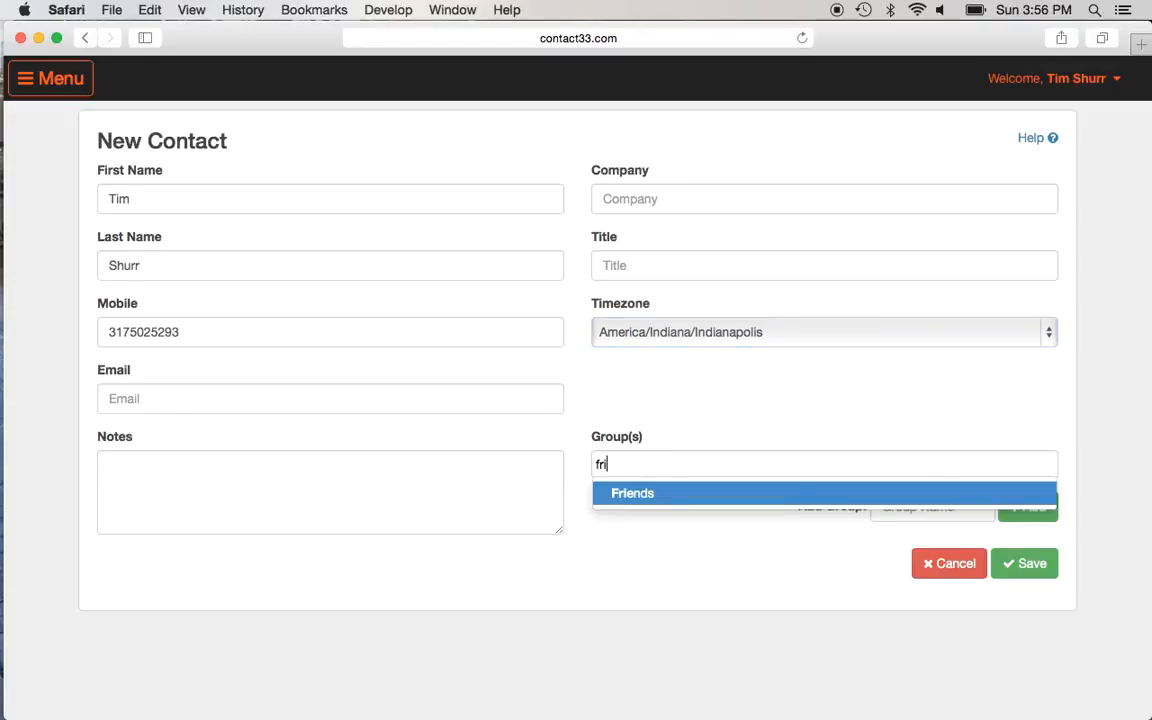
left_click(618, 494)
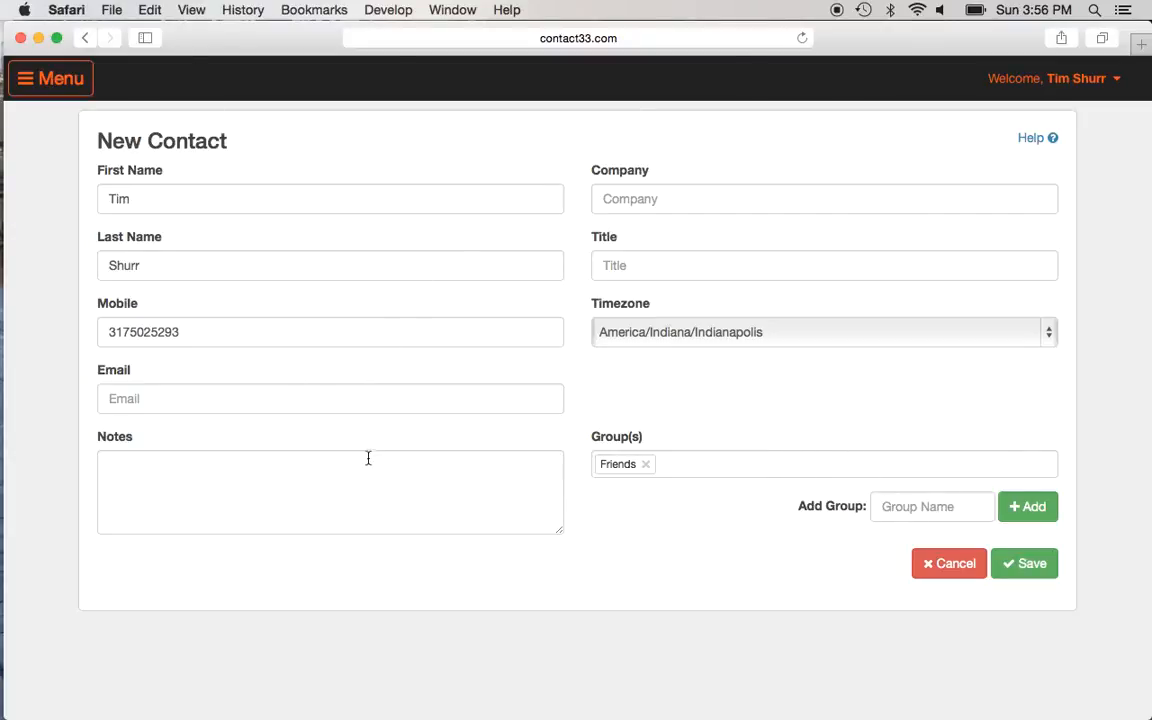
left_click(1031, 566)
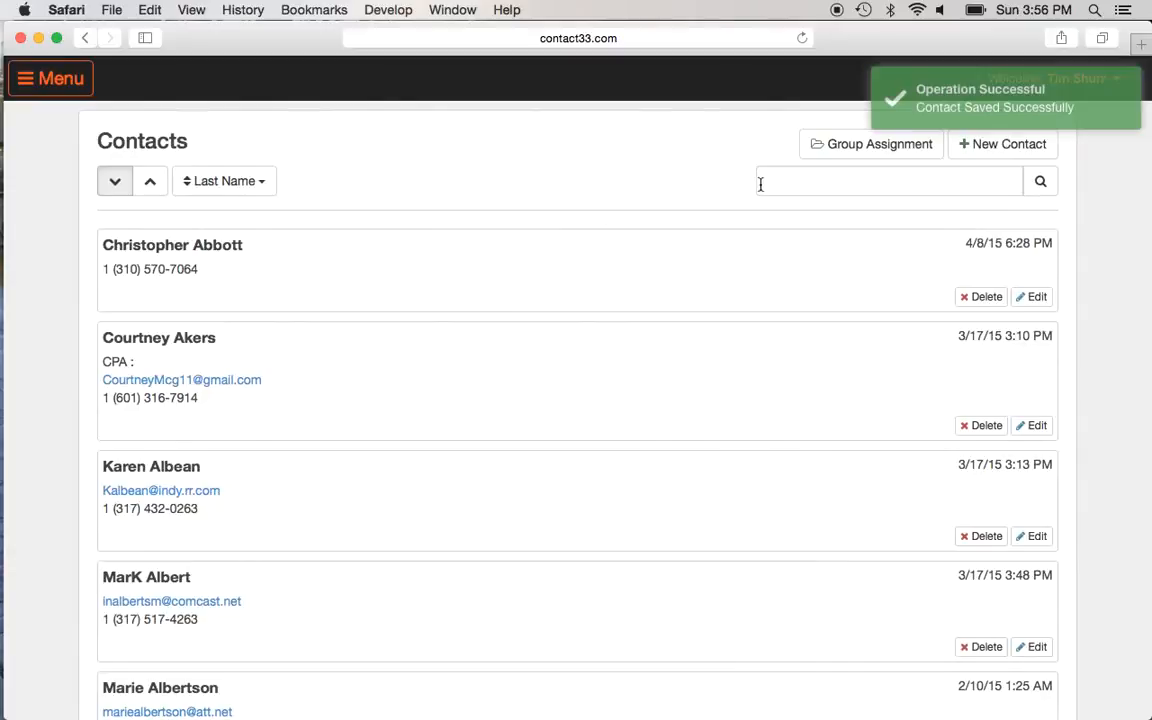
Step: Search the contacts for the new contact's full name, which finds no match
left_click(777, 183)
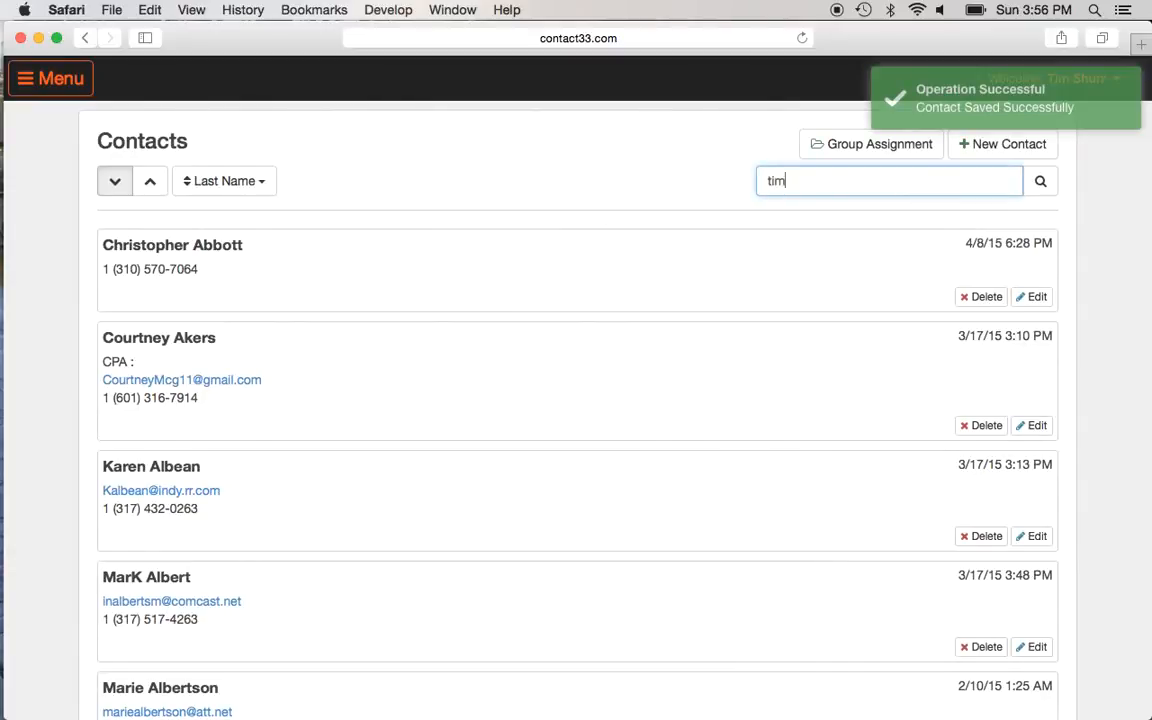
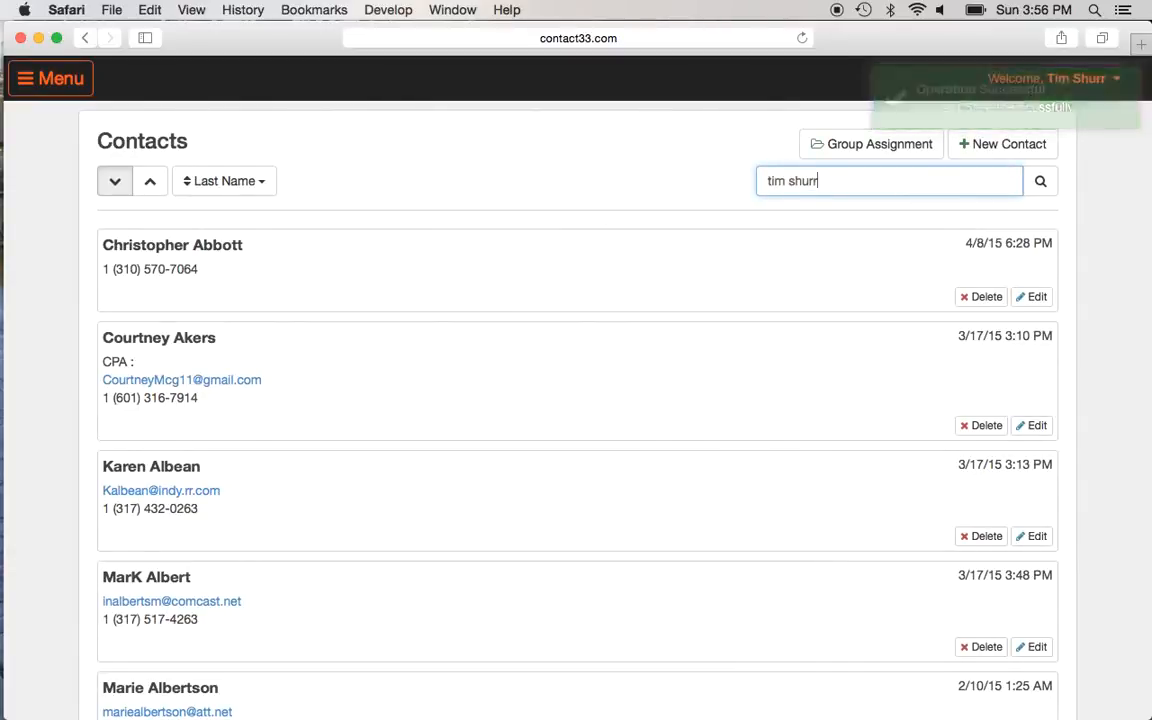
left_click(1040, 180)
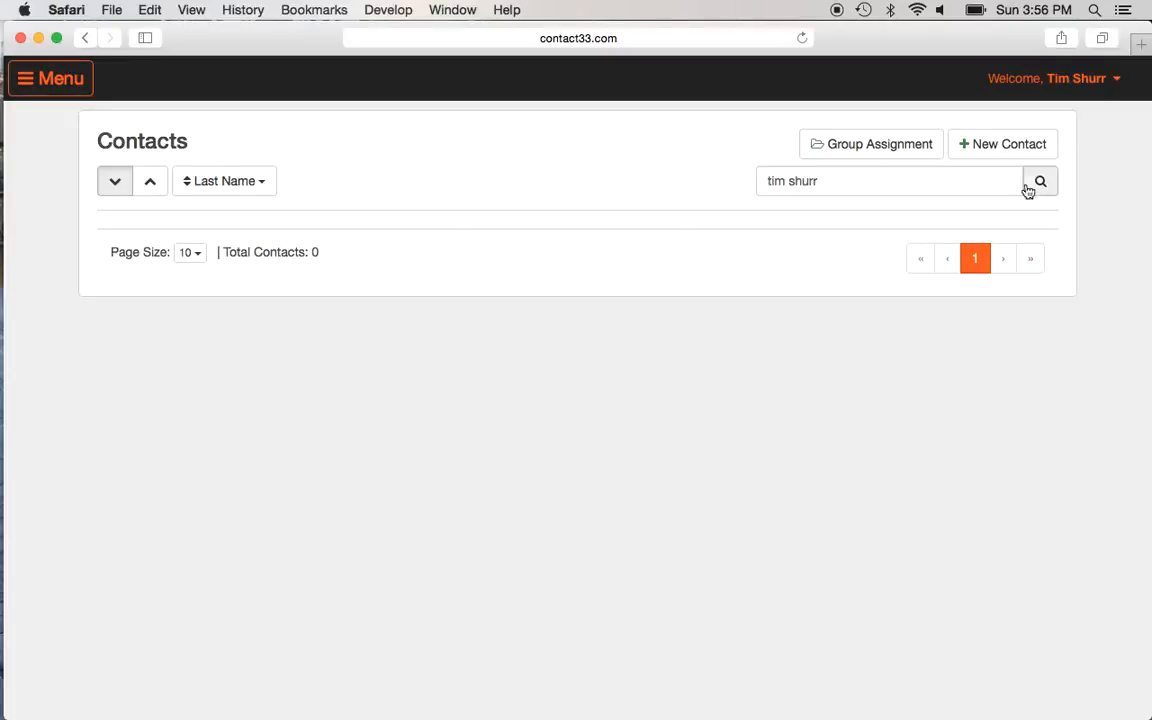
Step: Trim the search to the first name to list the single match, then open the menu
left_click(895, 182)
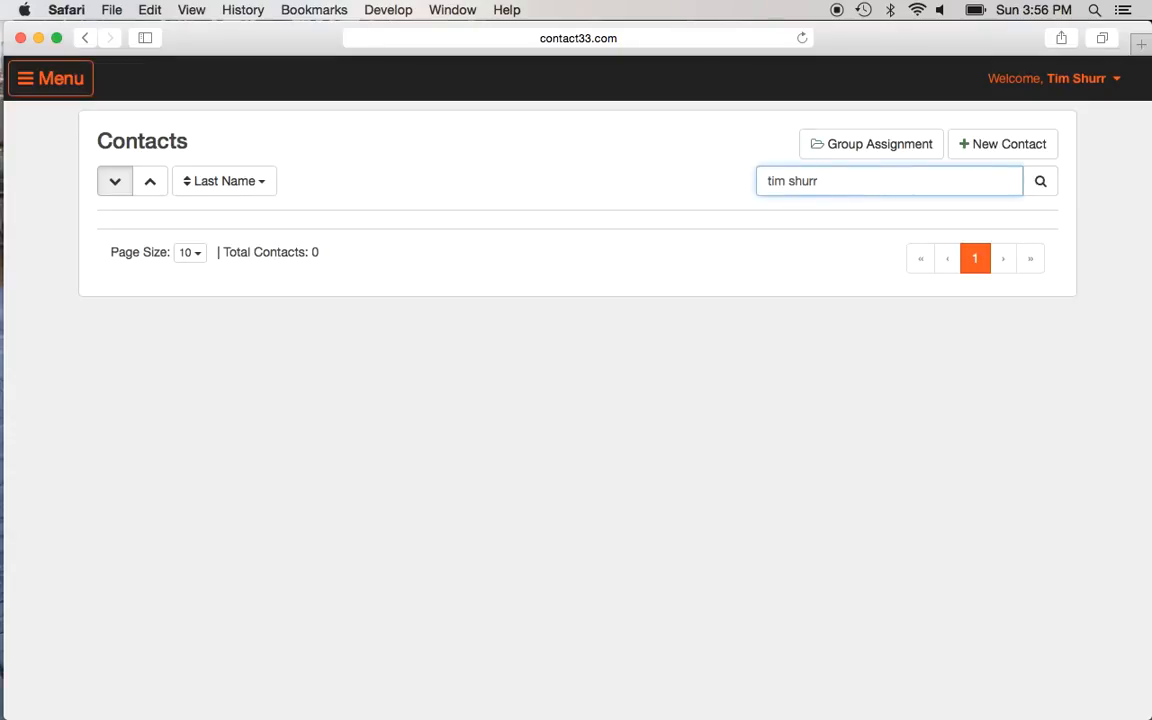
key("BackSpace")
key("BackSpace")
key("BackSpace")
key("BackSpace")
key("BackSpace")
key("BackSpace")
left_click(1038, 186)
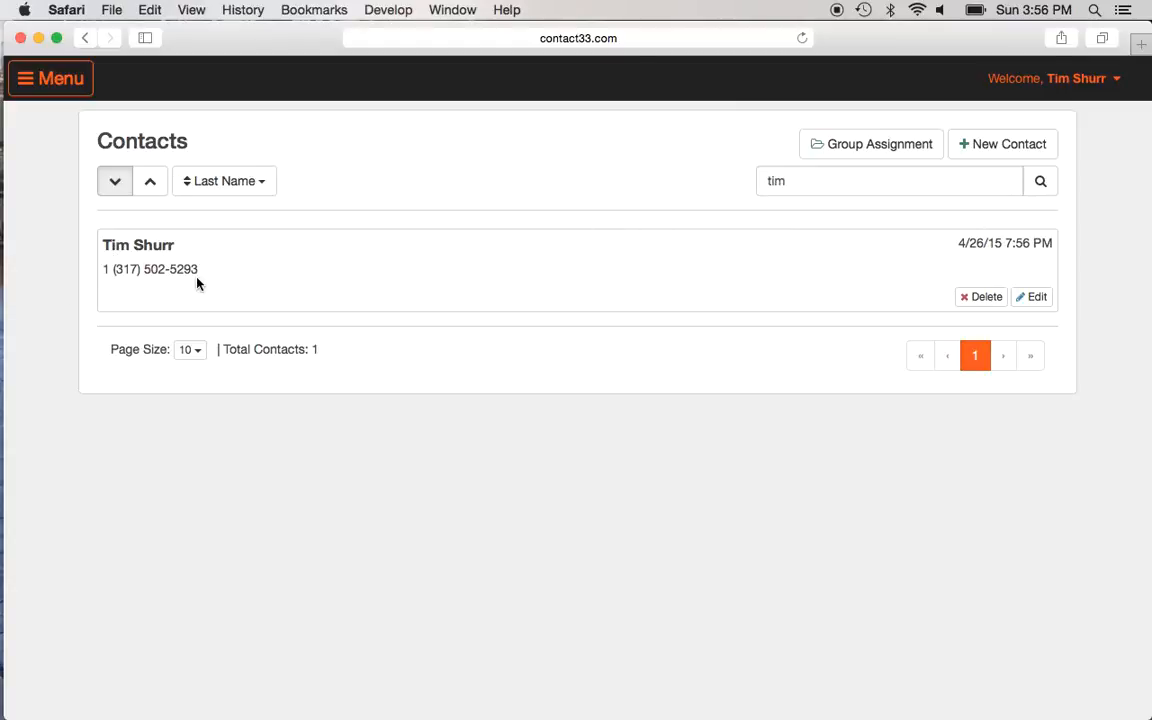
left_click(28, 86)
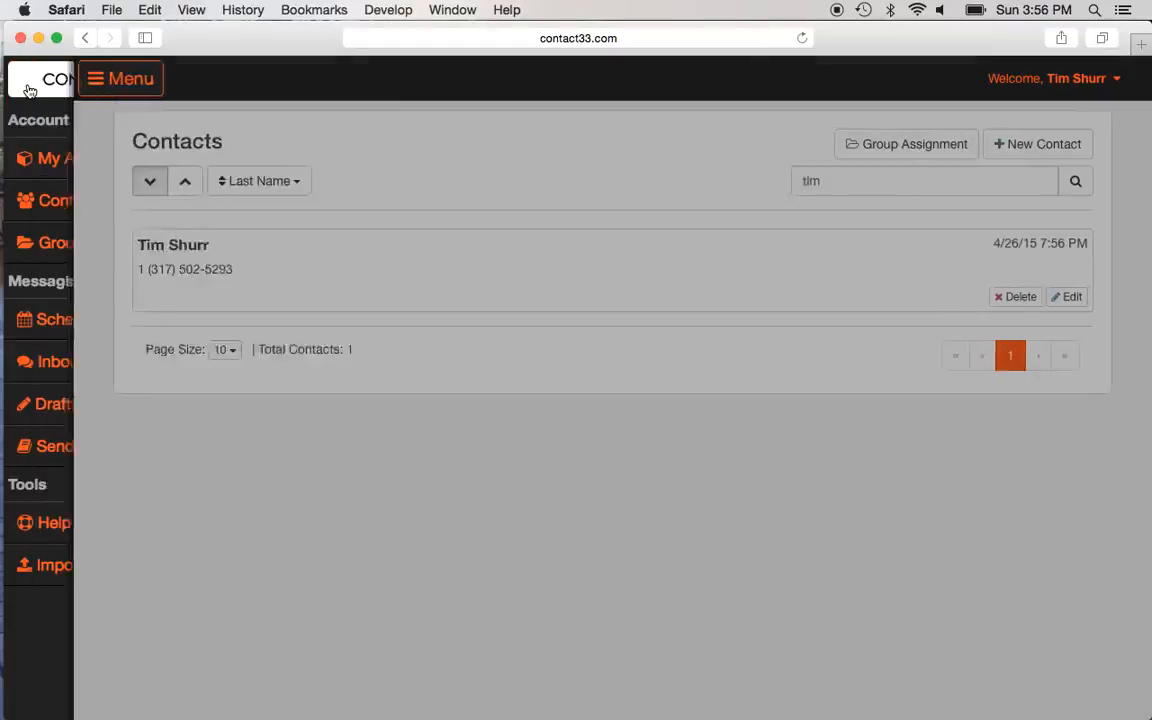
Step: Open Scheduling and scroll through holiday messages such as Mothers' Day and Happy 4th
left_click(50, 327)
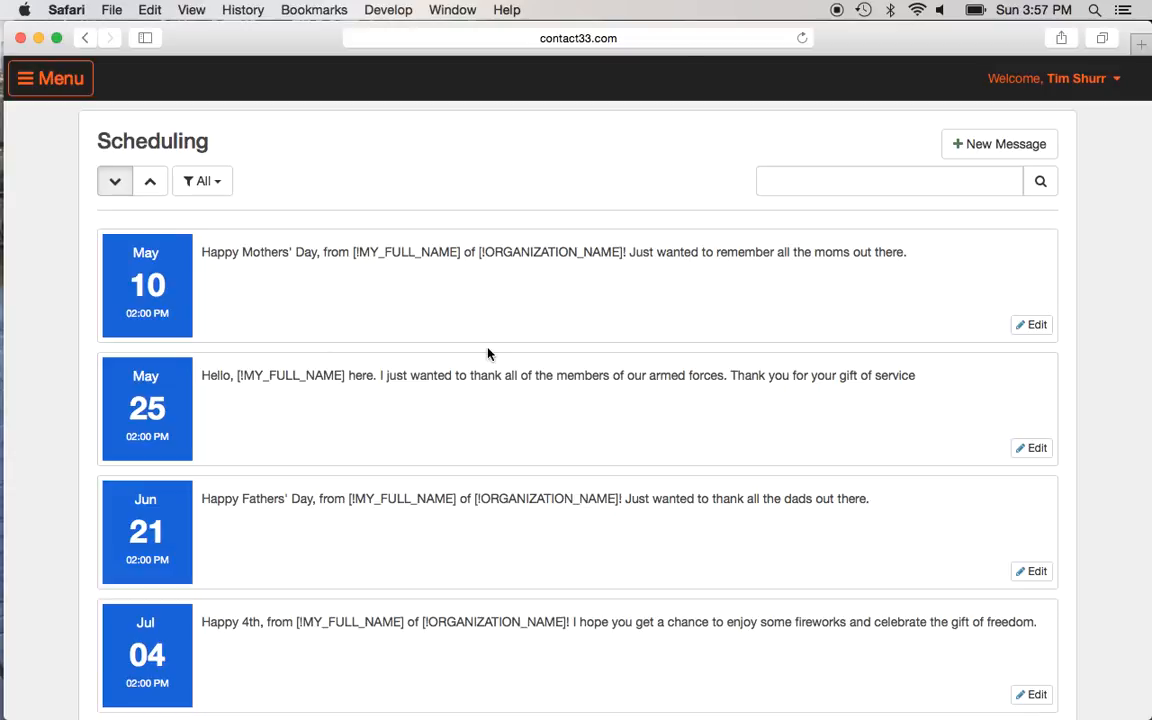
scroll(488, 353, "down", 3)
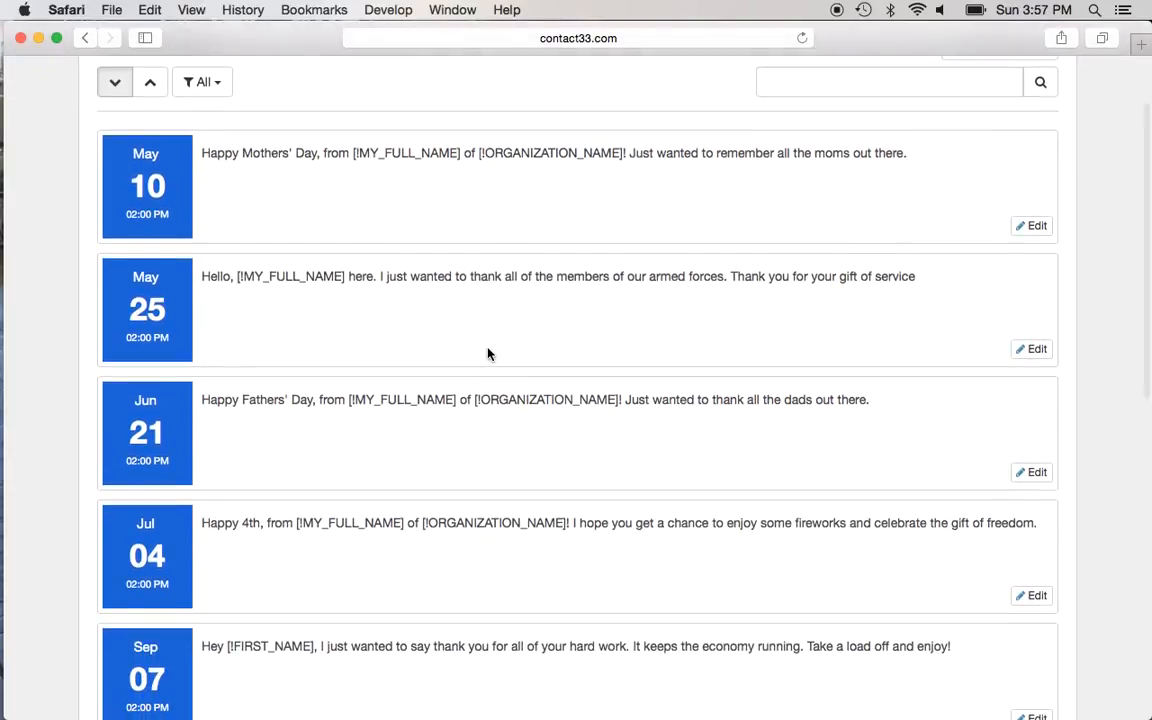
scroll(488, 353, "down", 2)
scroll(488, 353, "up", 3)
scroll(488, 353, "up", 2)
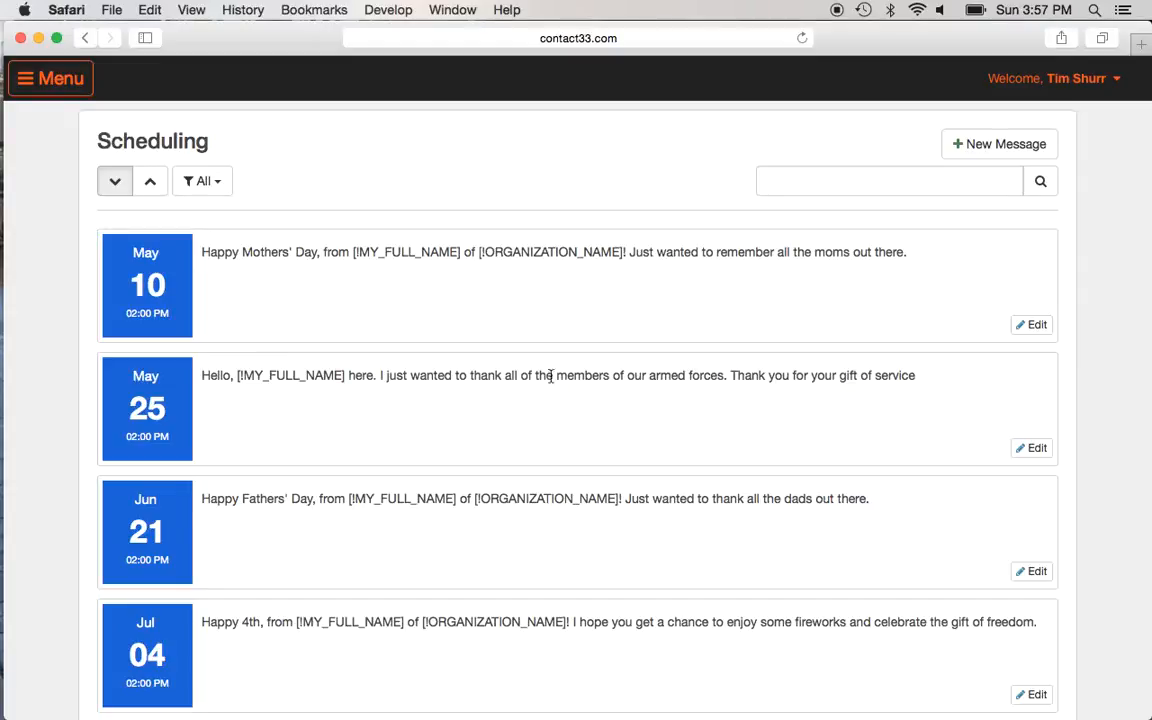
scroll(290, 393, "down", 3)
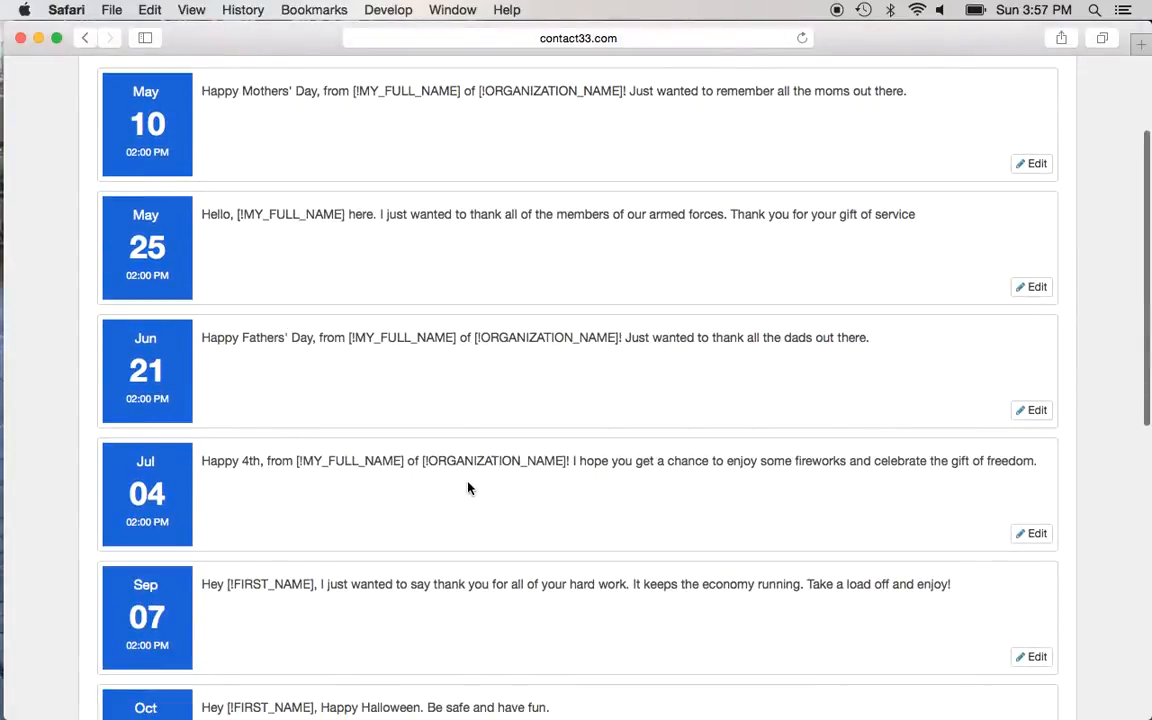
scroll(265, 290, "up", 3)
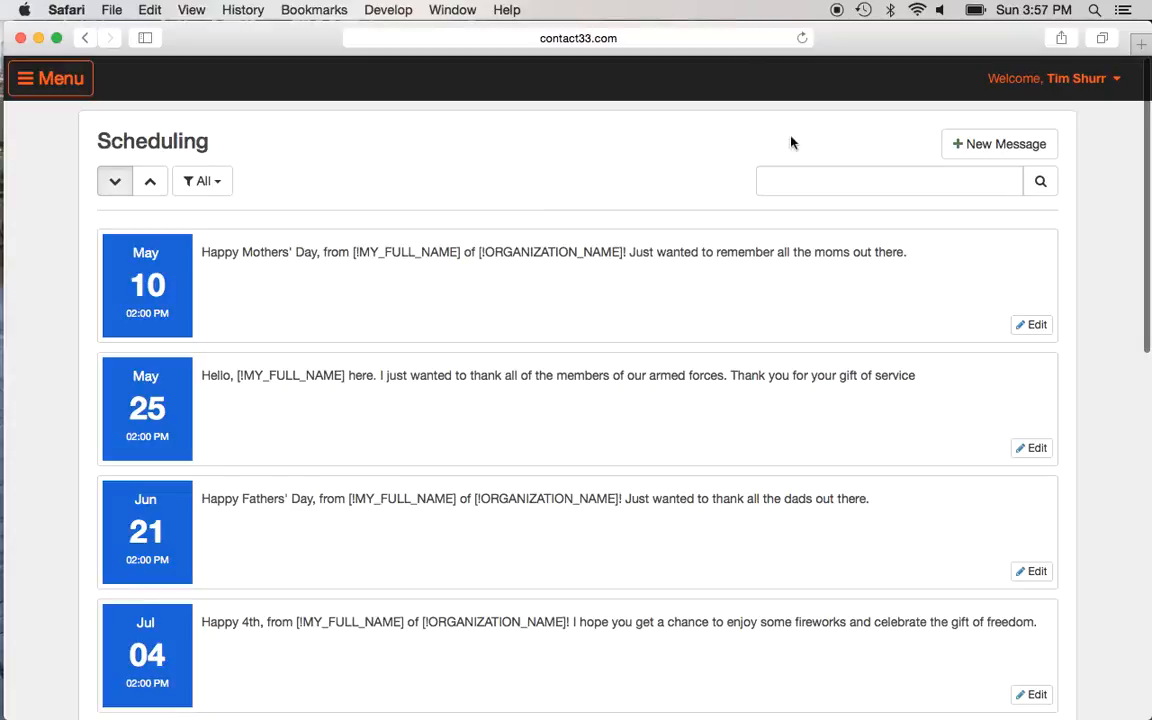
Step: Start a new scheduled SMS and add the newly saved contact as its recipient
left_click(990, 146)
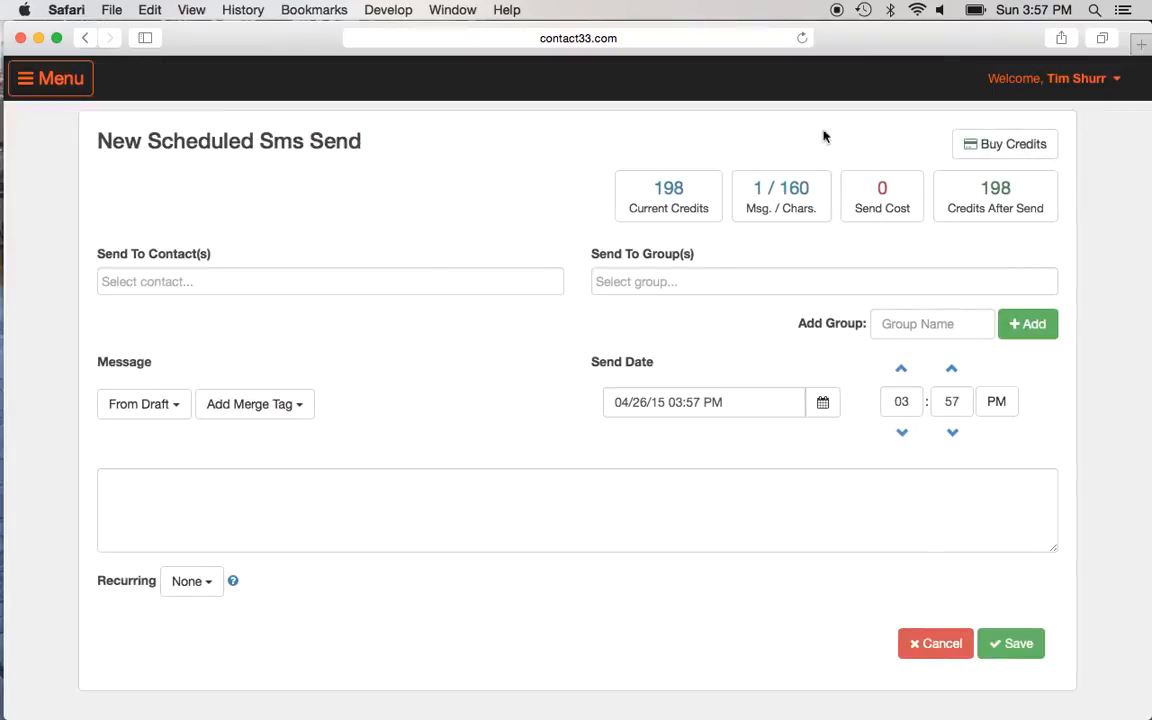
left_click(342, 280)
type("tim")
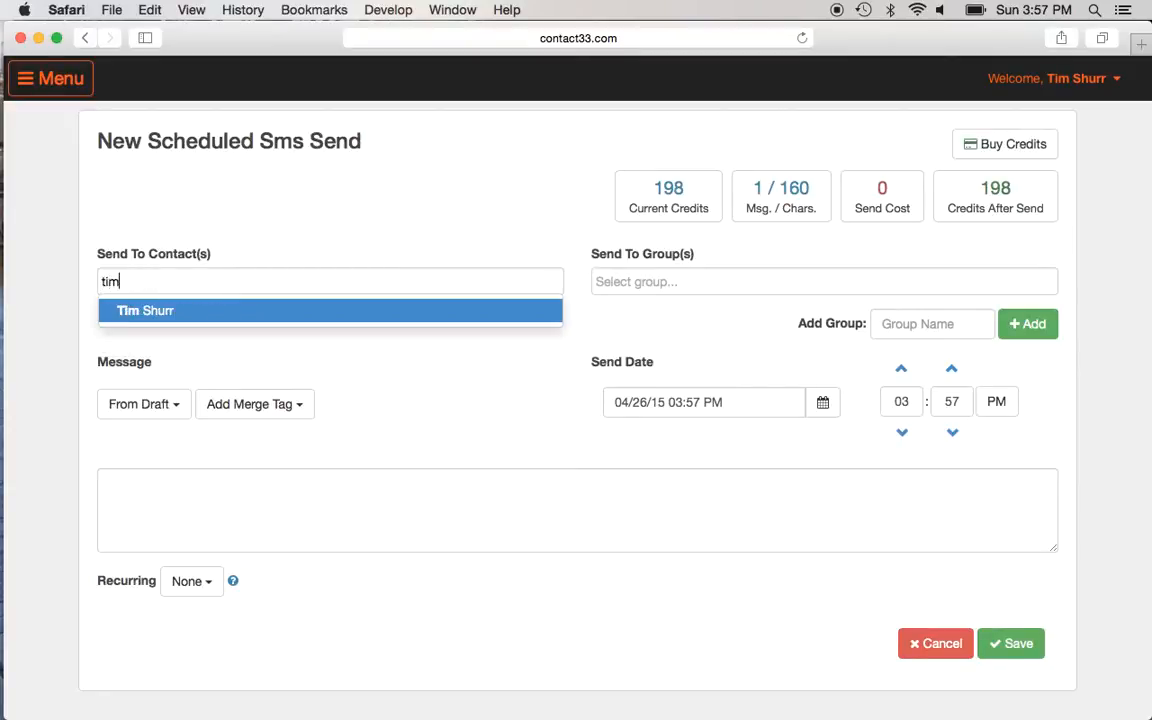
key("Return")
key("Tab")
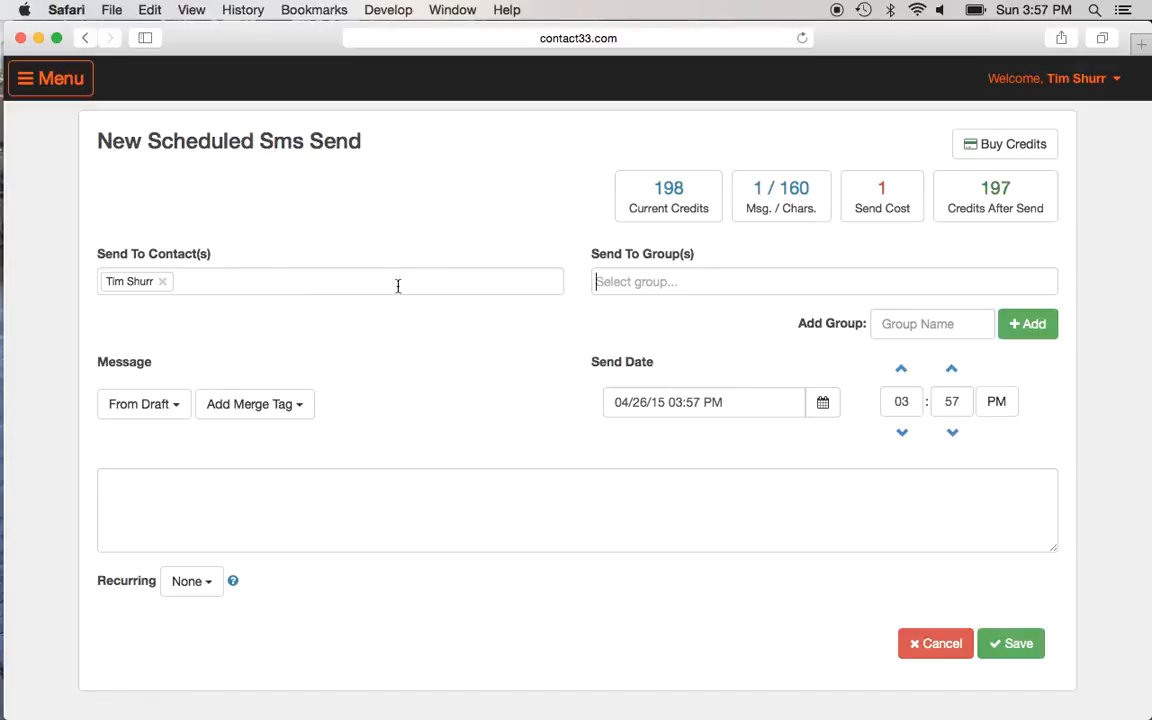
left_click(703, 289)
left_click(703, 290)
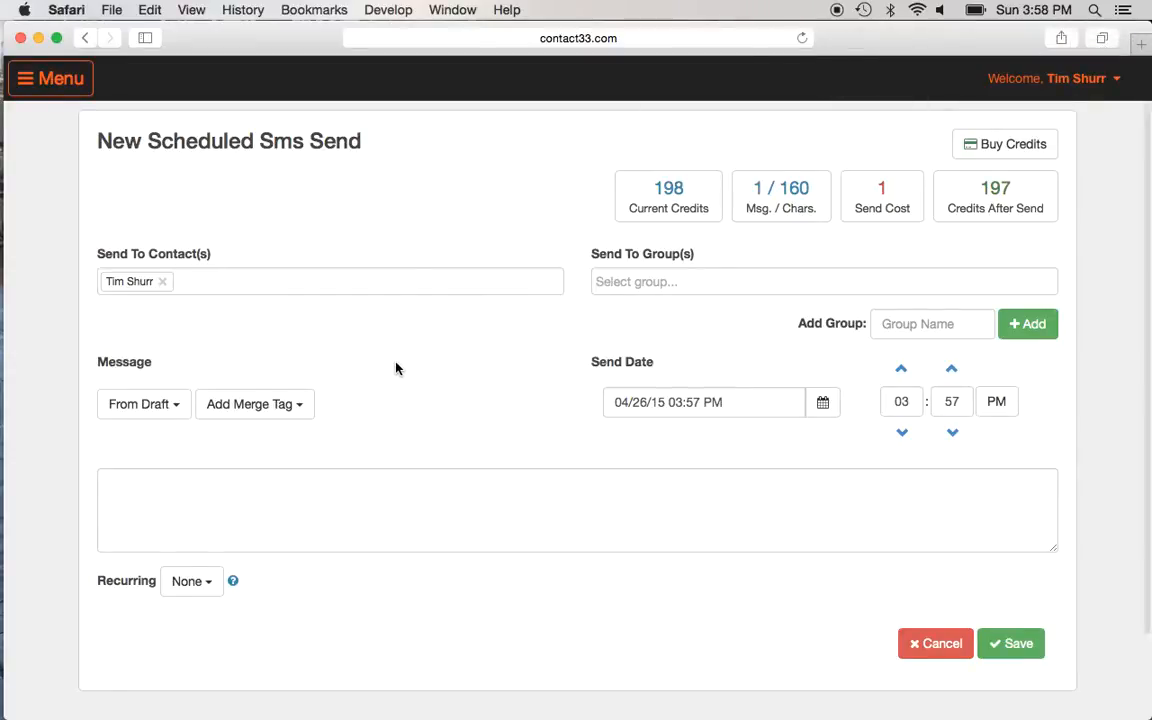
Step: Begin the message with 'Hello' followed by the Contact First Name merge tag
scroll(395, 366, "down", 3)
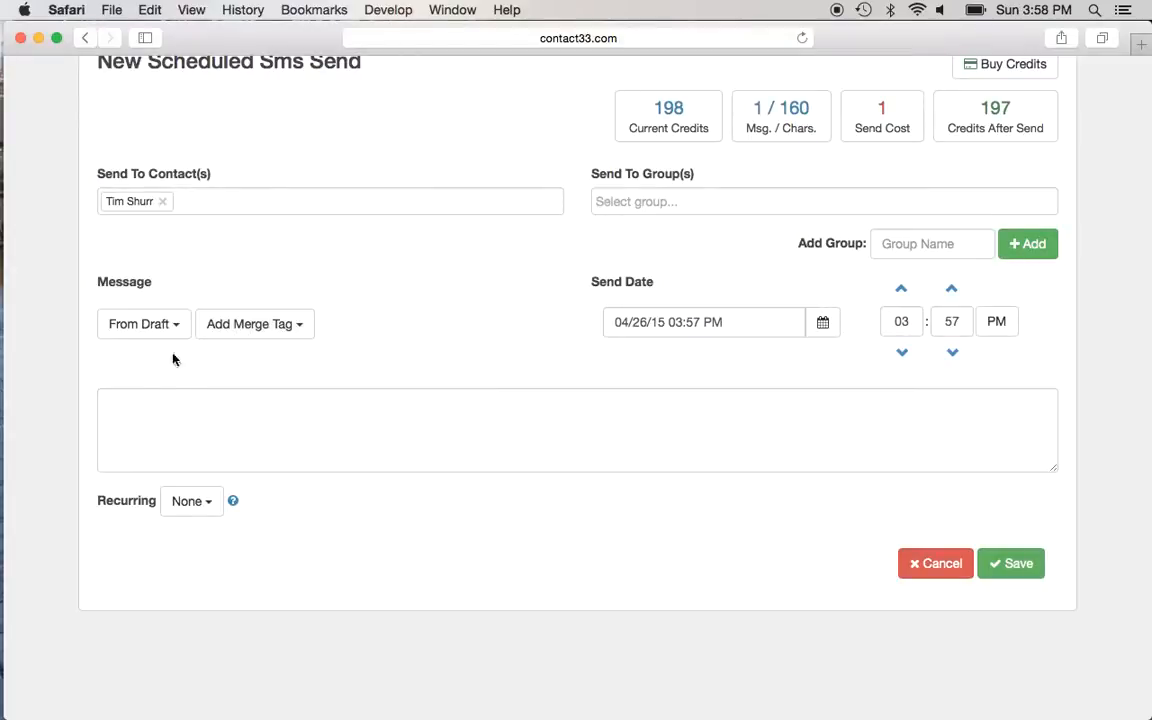
left_click(157, 400)
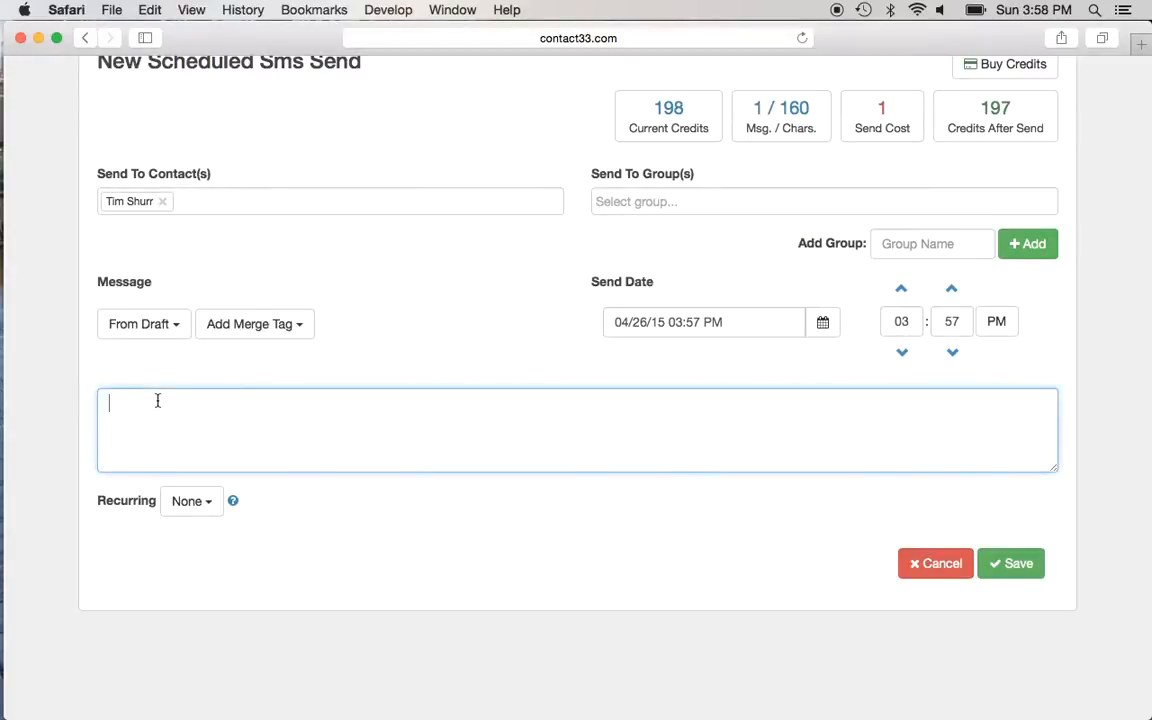
type("Hello")
left_click(303, 331)
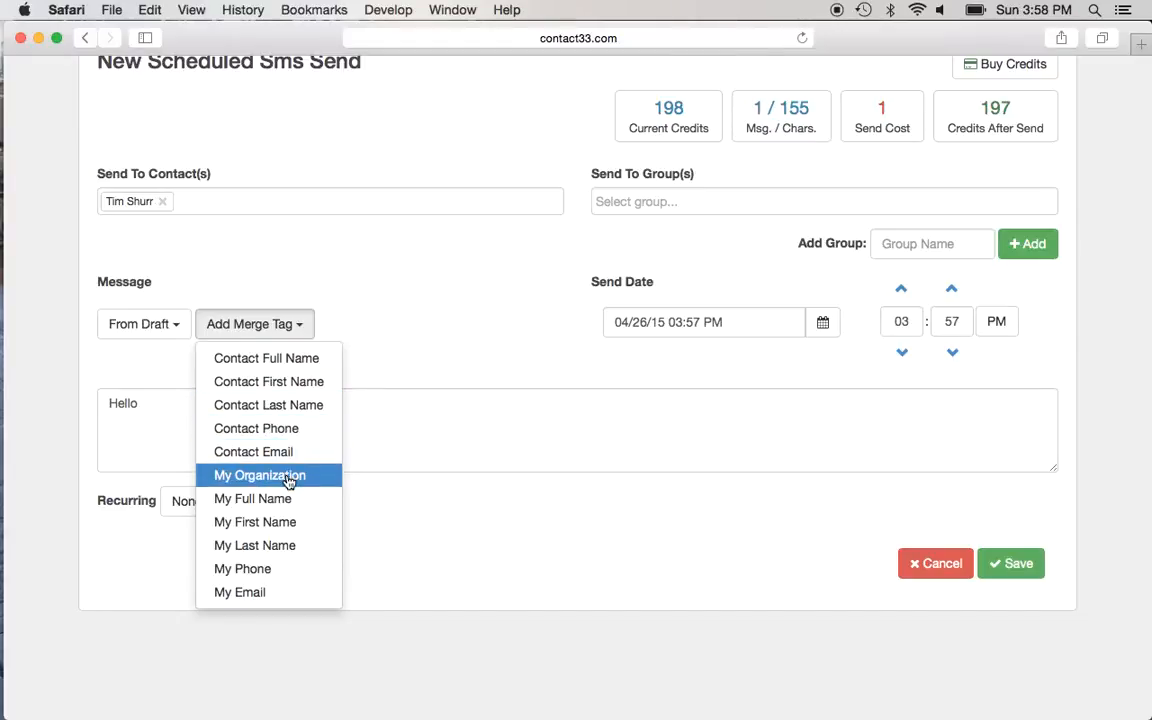
left_click(289, 383)
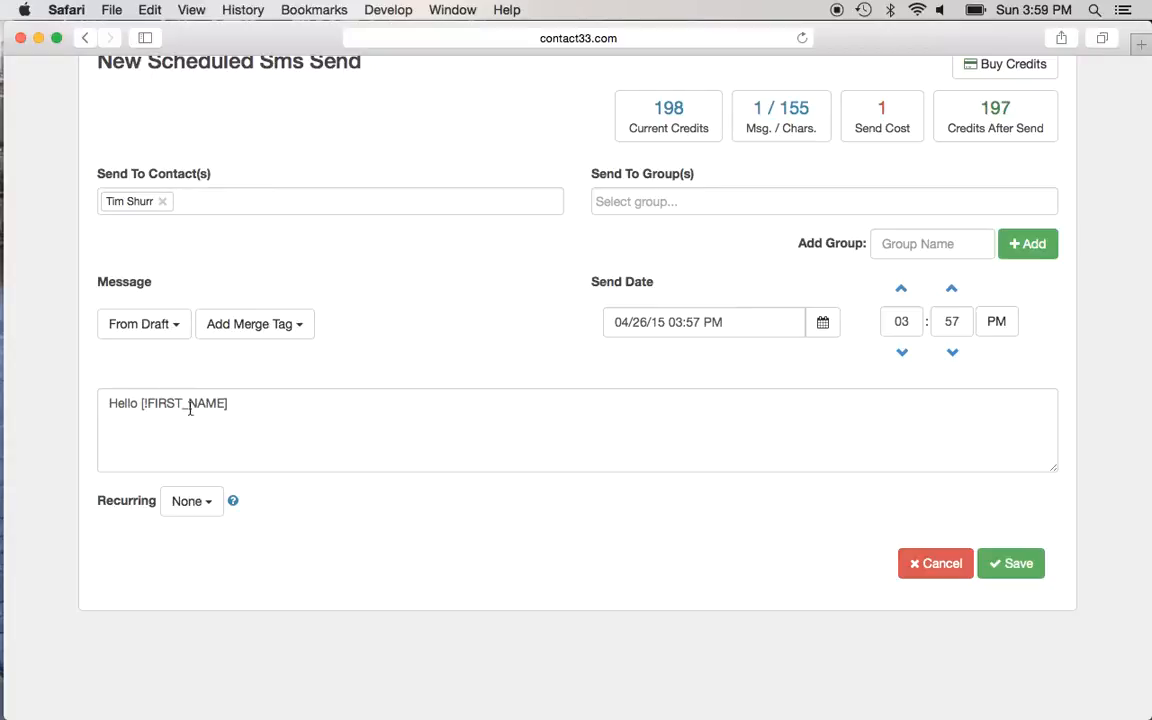
Step: Finish the text with ', hope you are doing great today! xyz Business'
left_click(227, 403)
type(", hope yo")
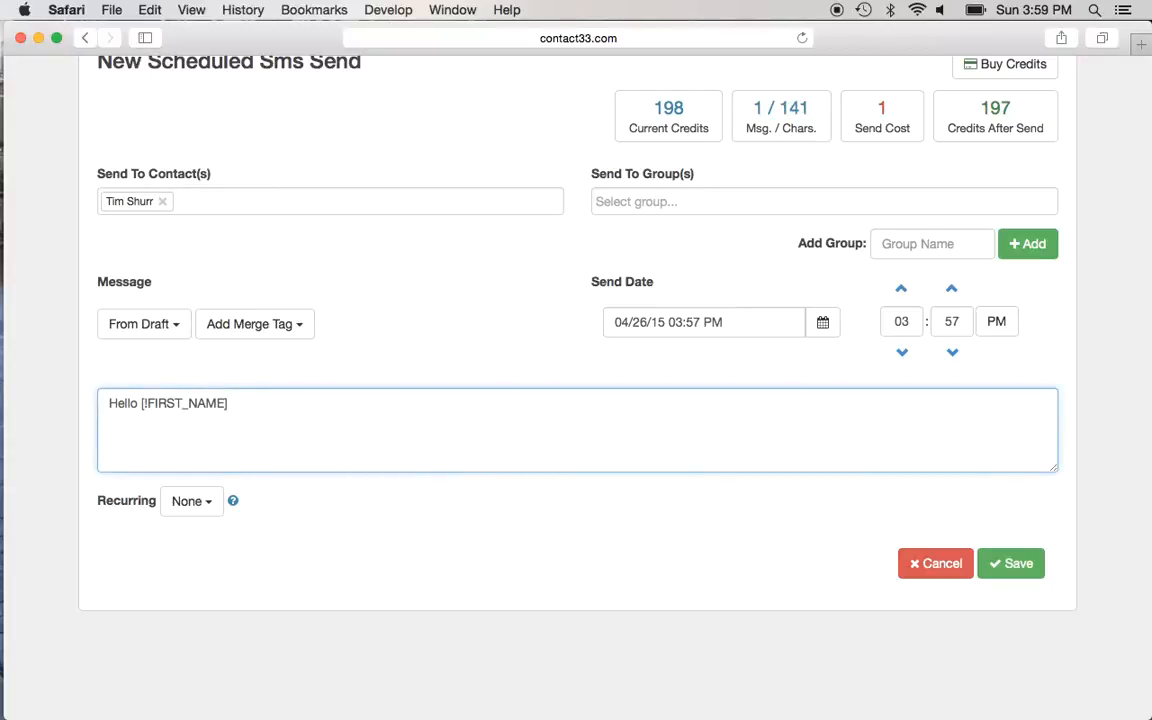
type("u are")
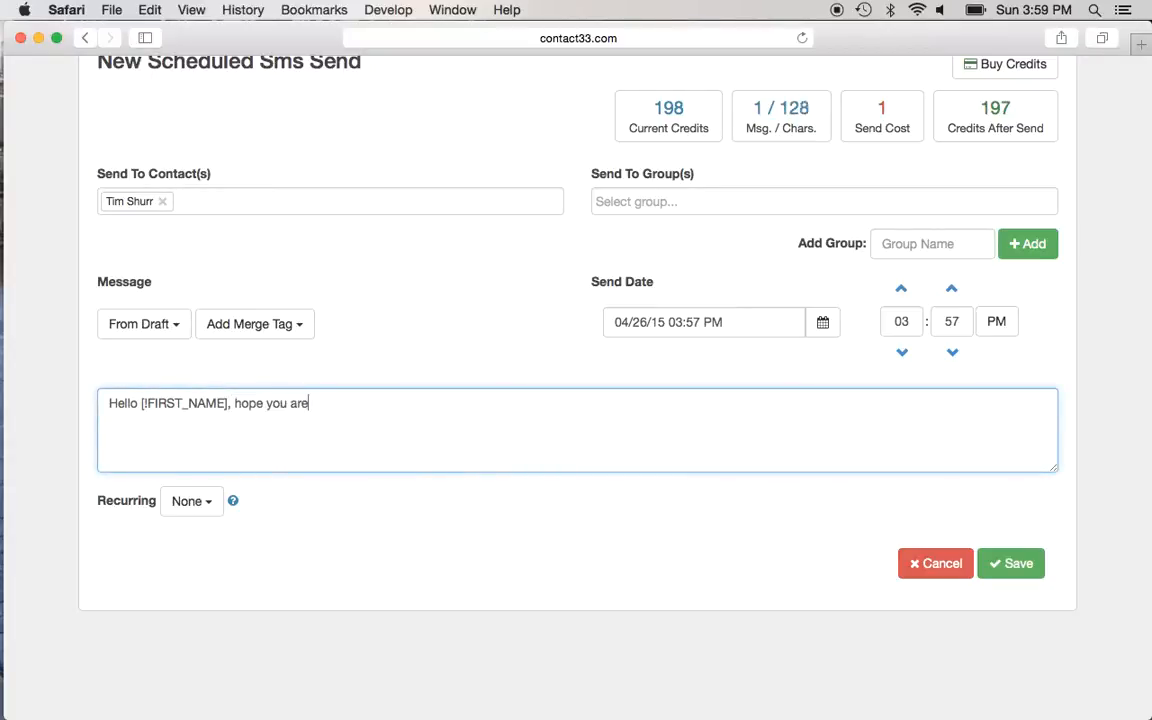
type(" doing great today!")
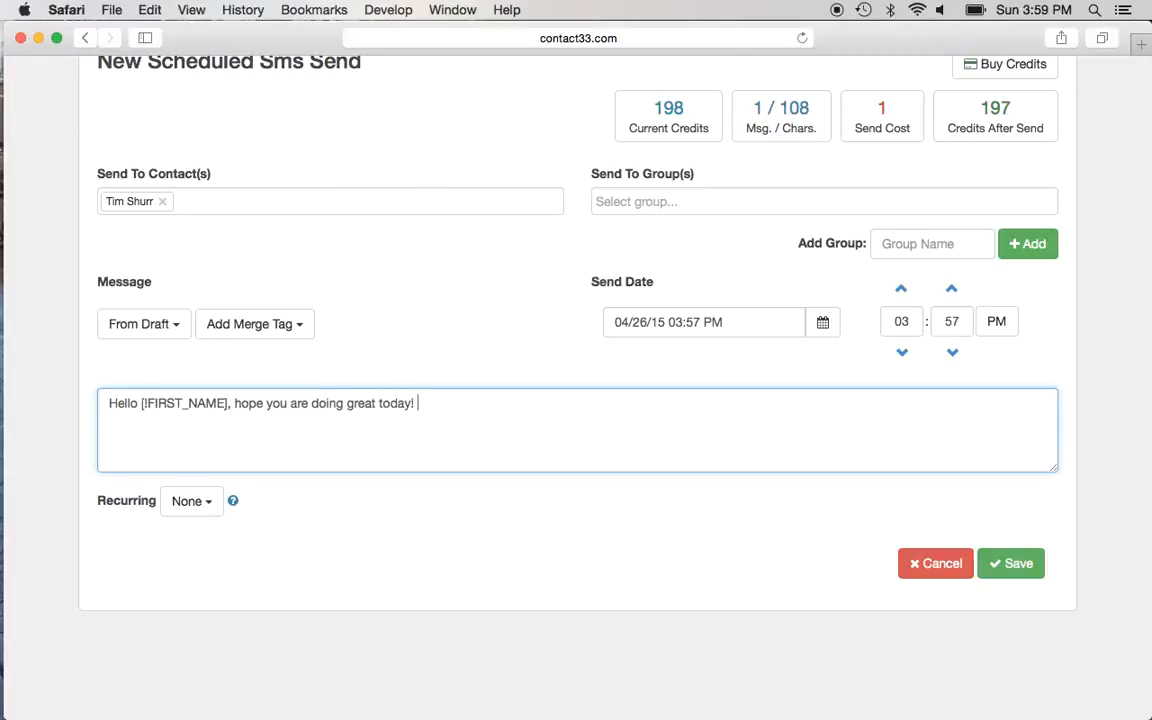
type("Tim")
key("BackSpace")
key("BackSpace")
key("BackSpace")
type("xyz Business")
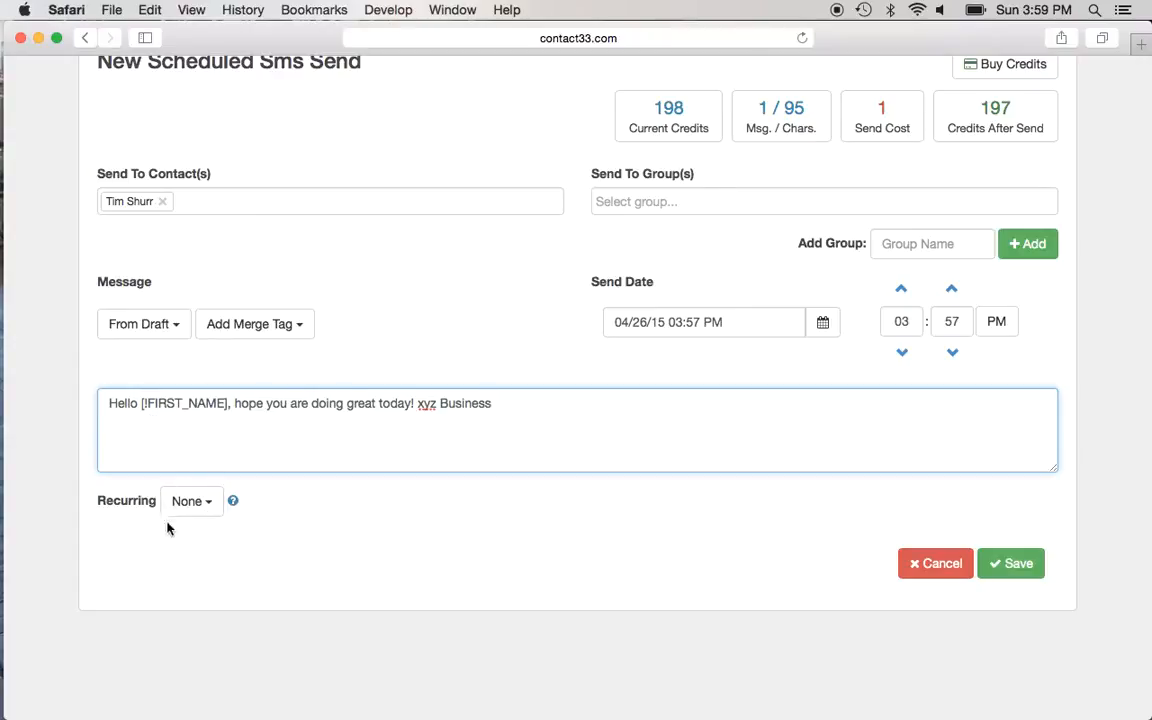
left_click(212, 508)
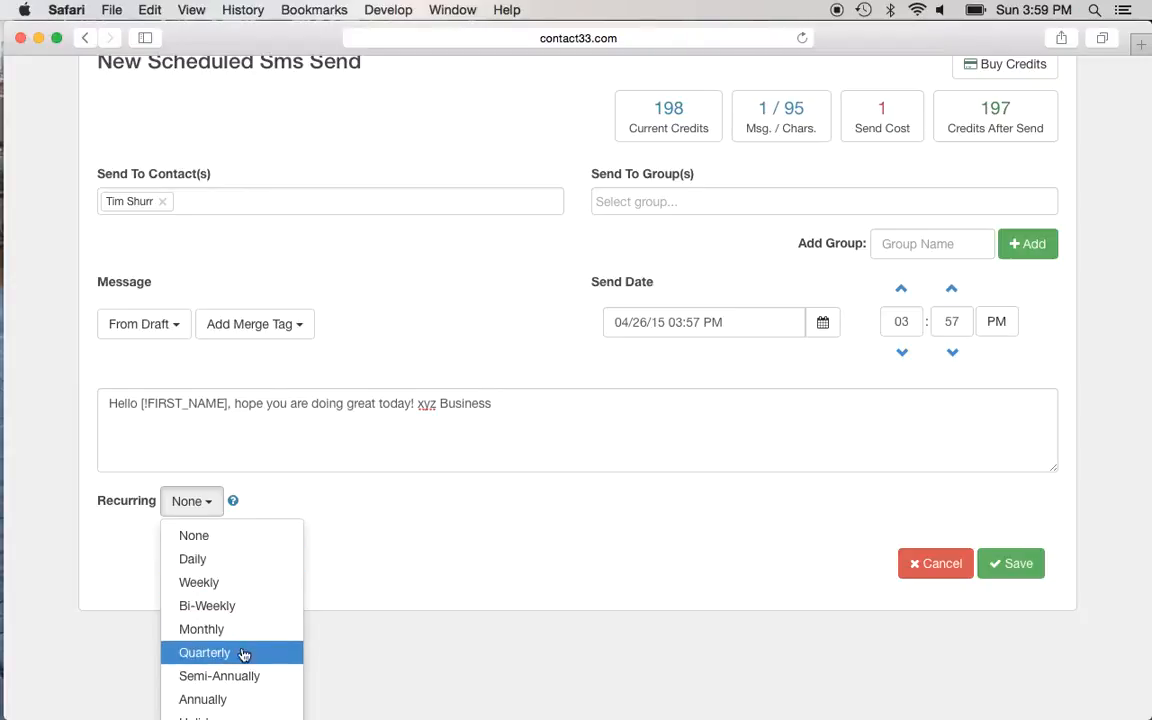
scroll(250, 676, "down", 2)
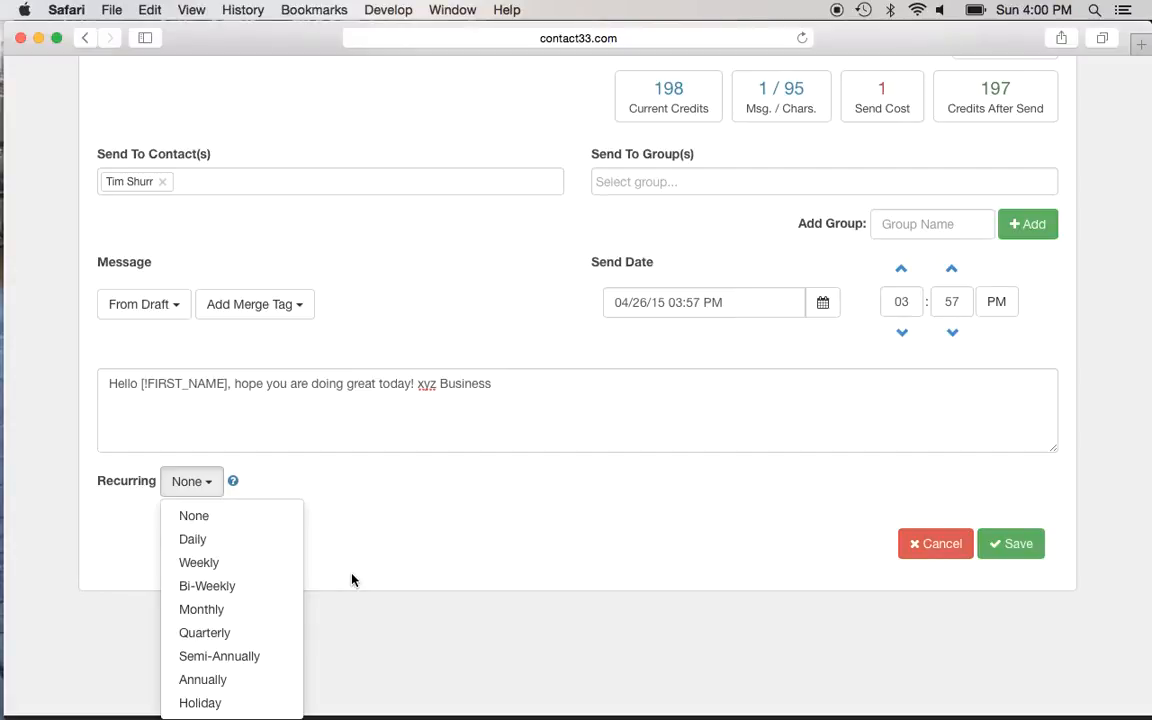
left_click(343, 501)
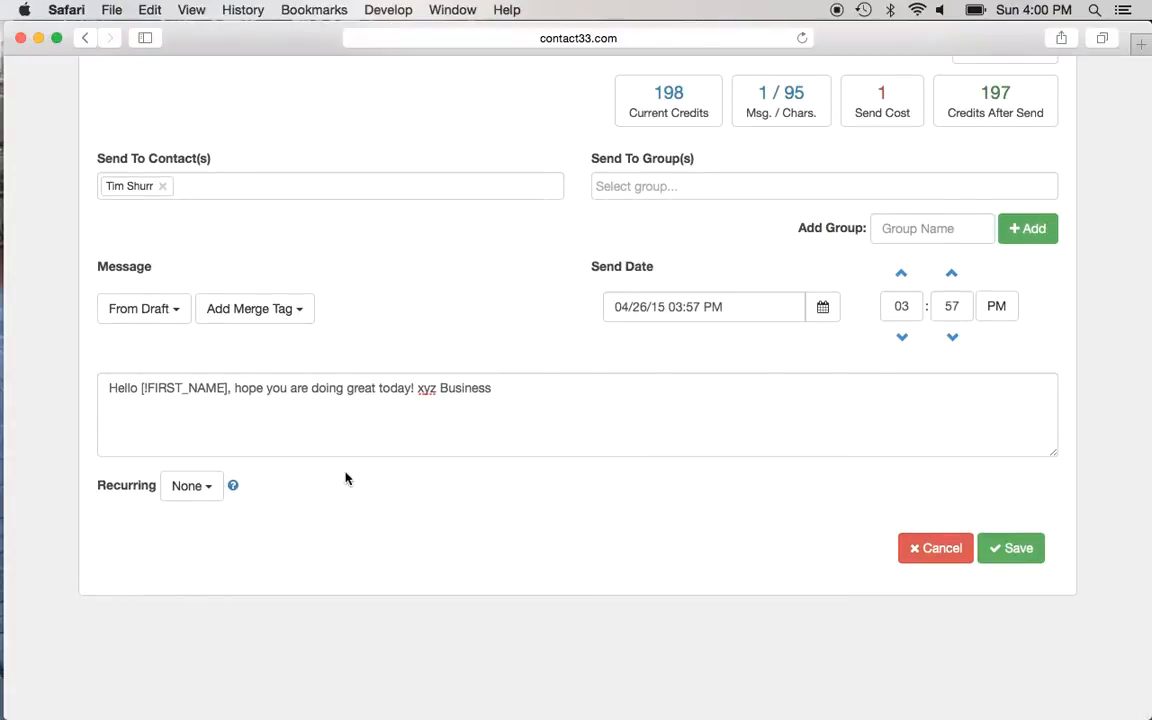
scroll(550, 553, "up", 3)
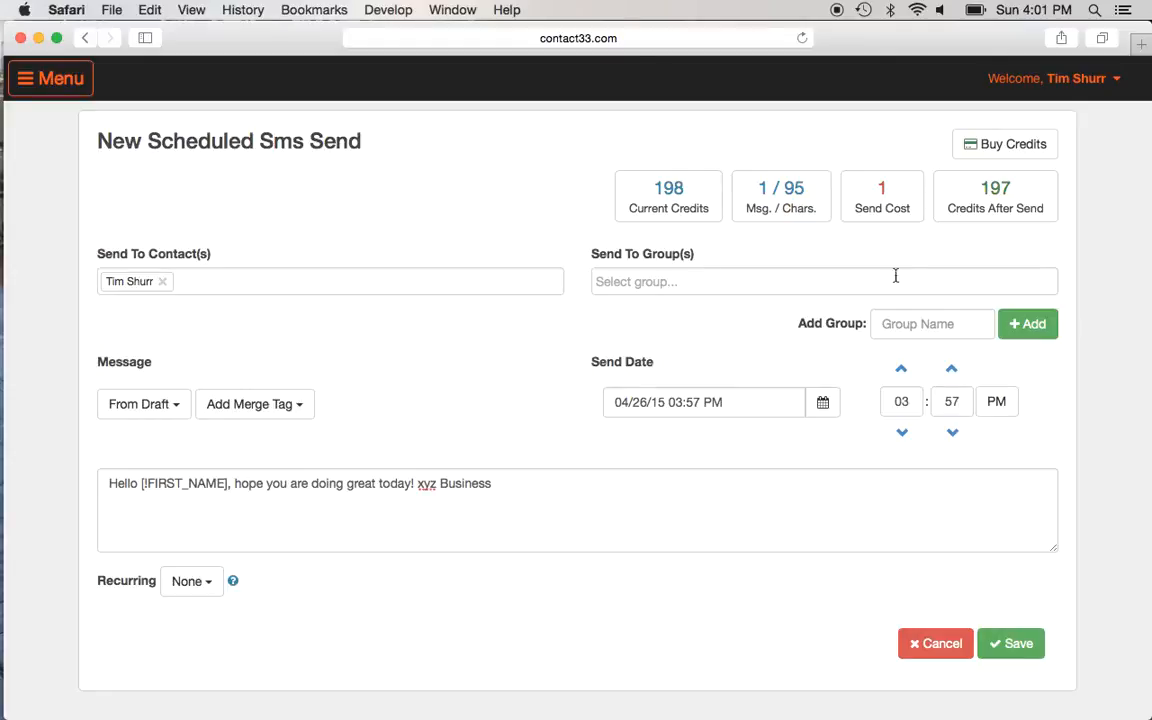
Step: Try saving, bump the send time minute by minute to 04:01 PM, and retry saving
left_click(1010, 645)
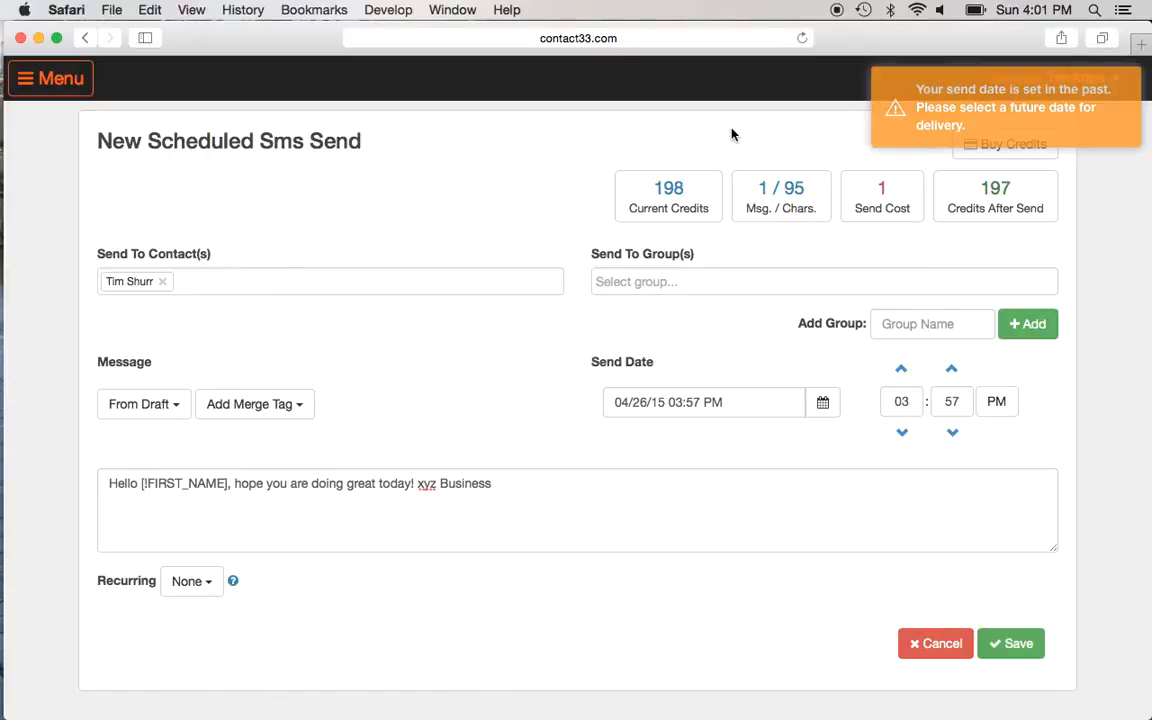
left_click(952, 371)
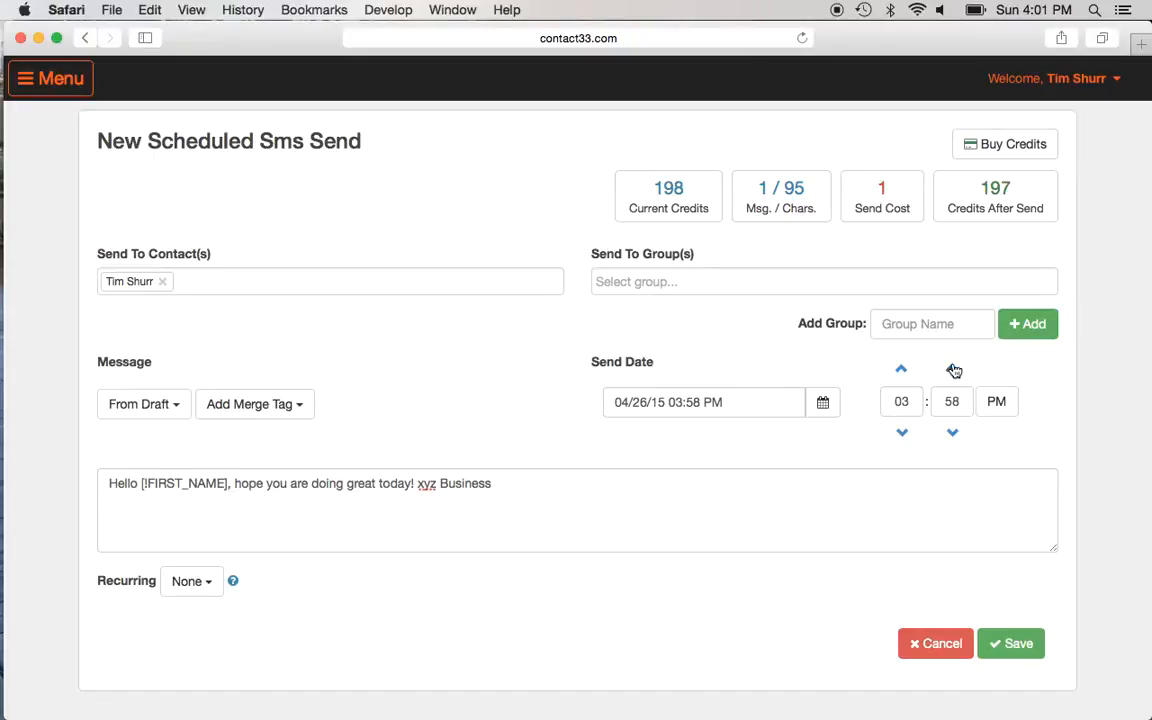
left_click(952, 369)
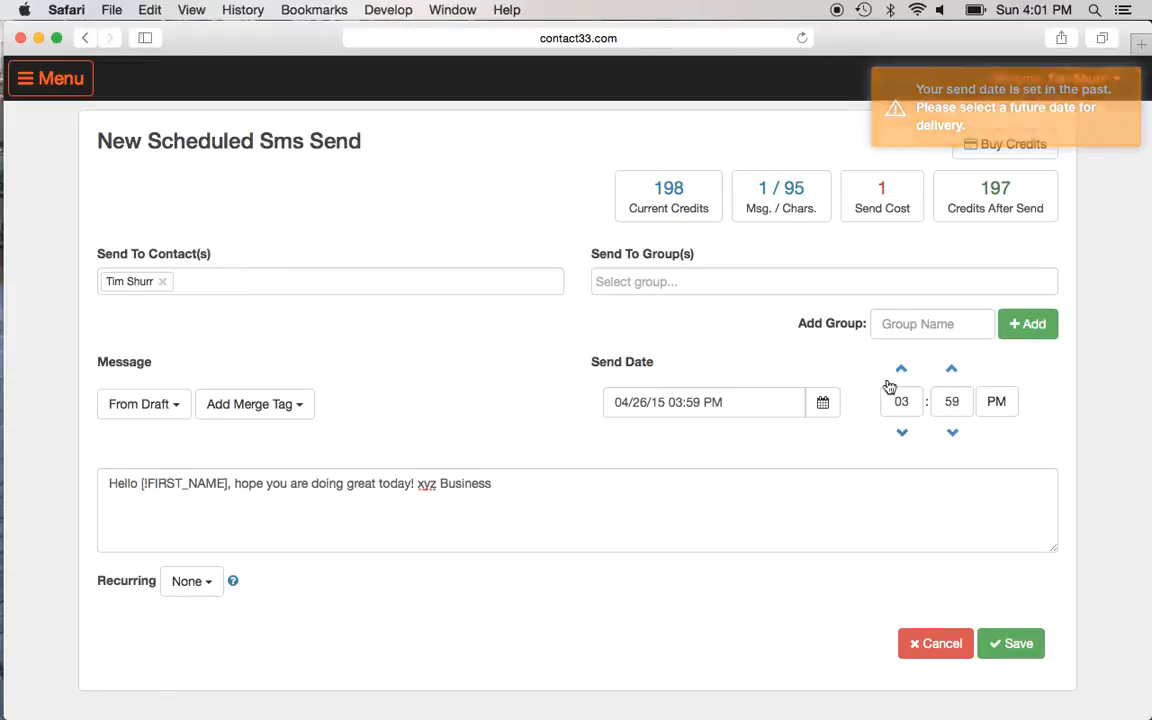
left_click(951, 370)
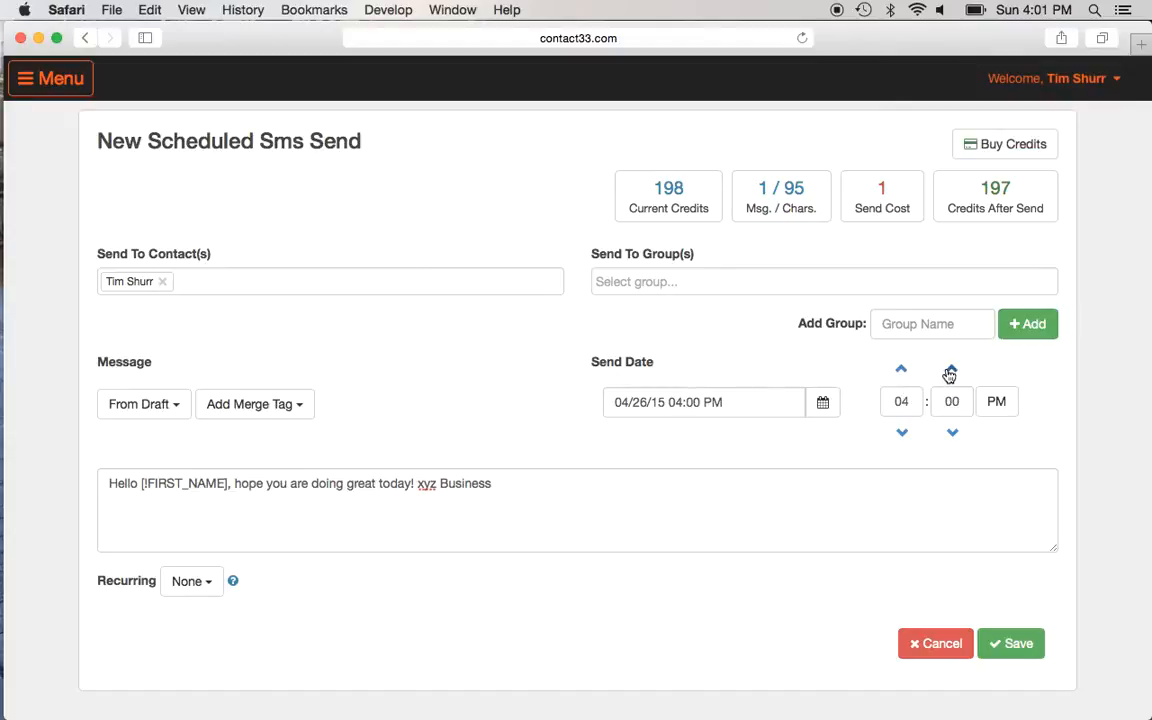
left_click(950, 371)
left_click(1010, 643)
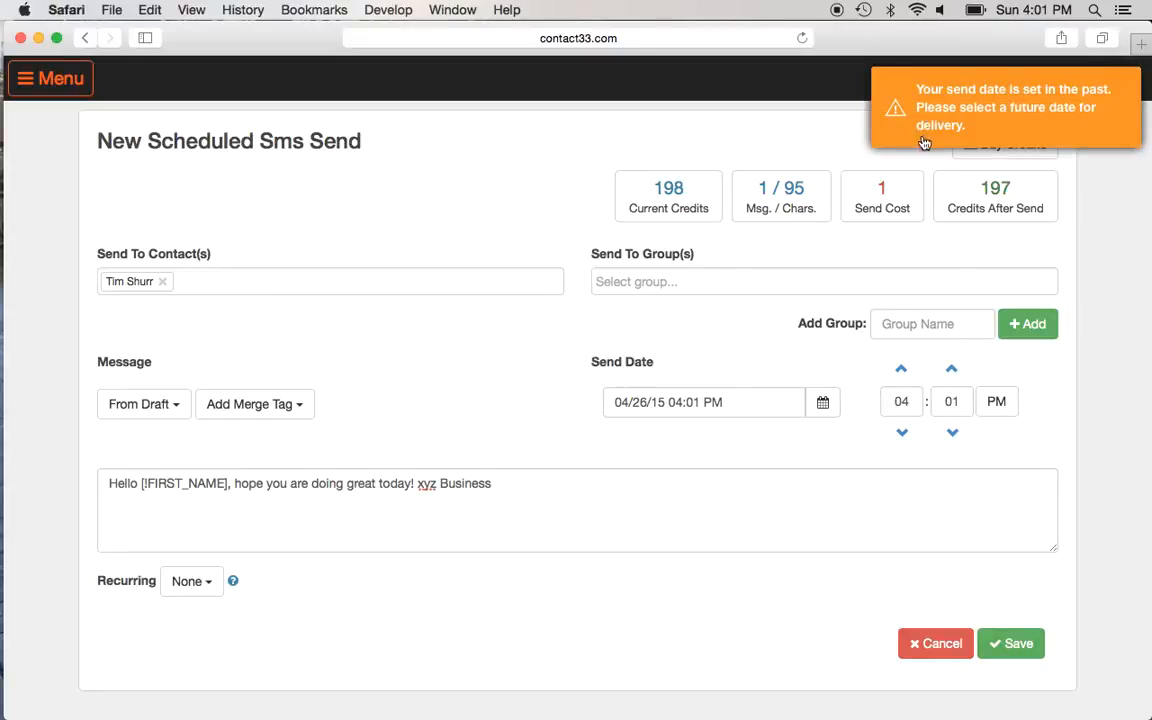
Step: Keep April 26 in the send-date calendar and advance the time to 04:02 PM
left_click(822, 402)
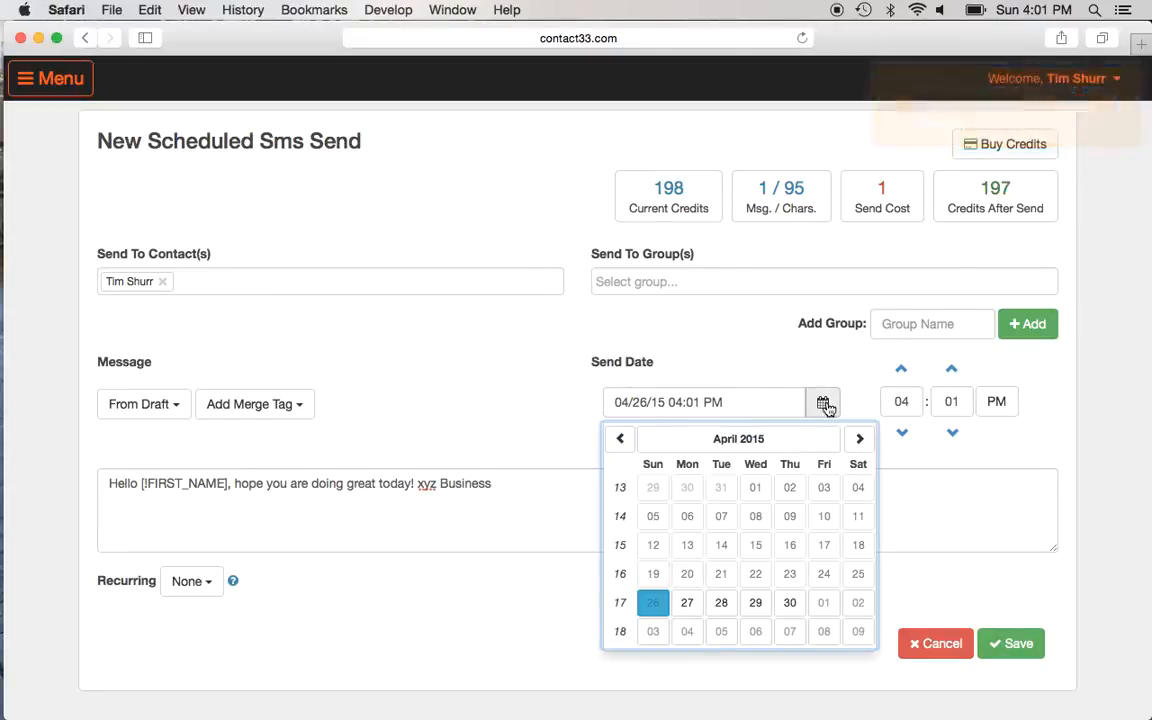
left_click(650, 603)
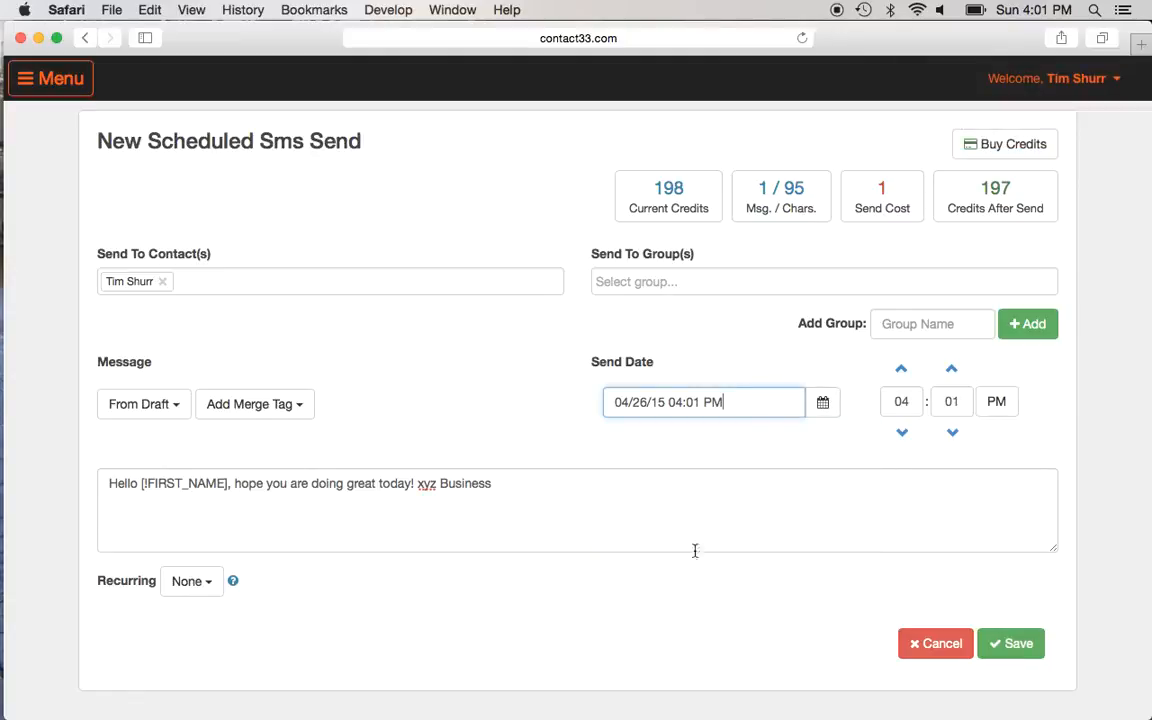
left_click(826, 410)
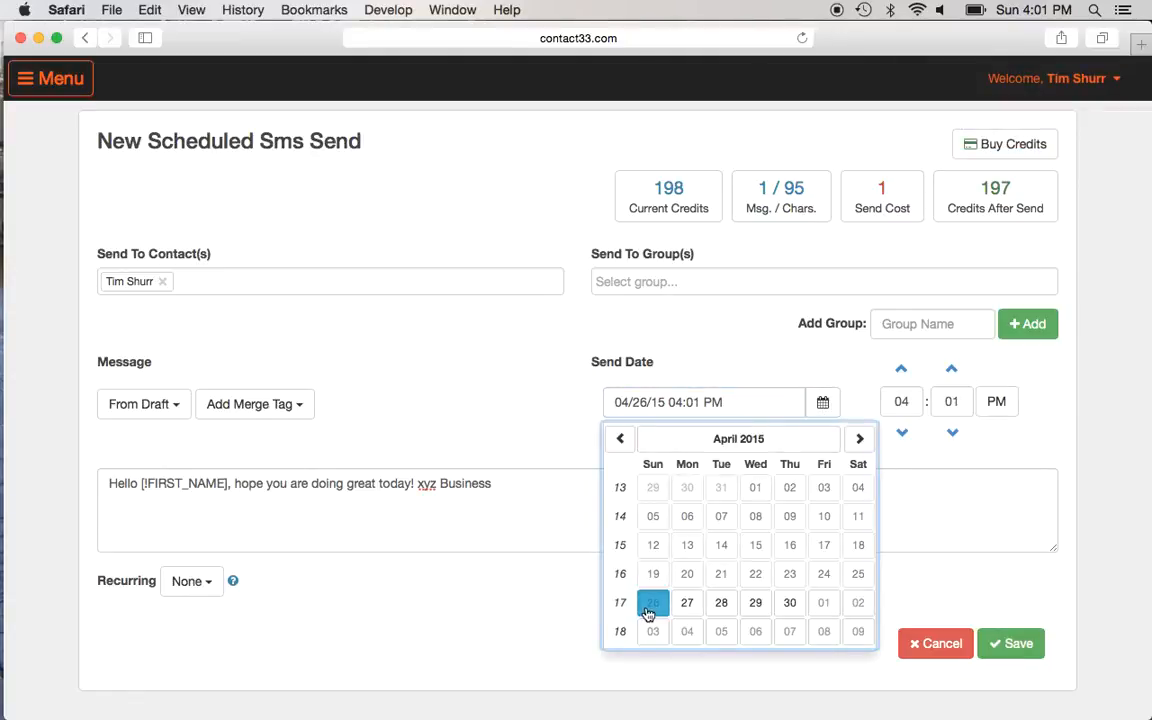
left_click(655, 532)
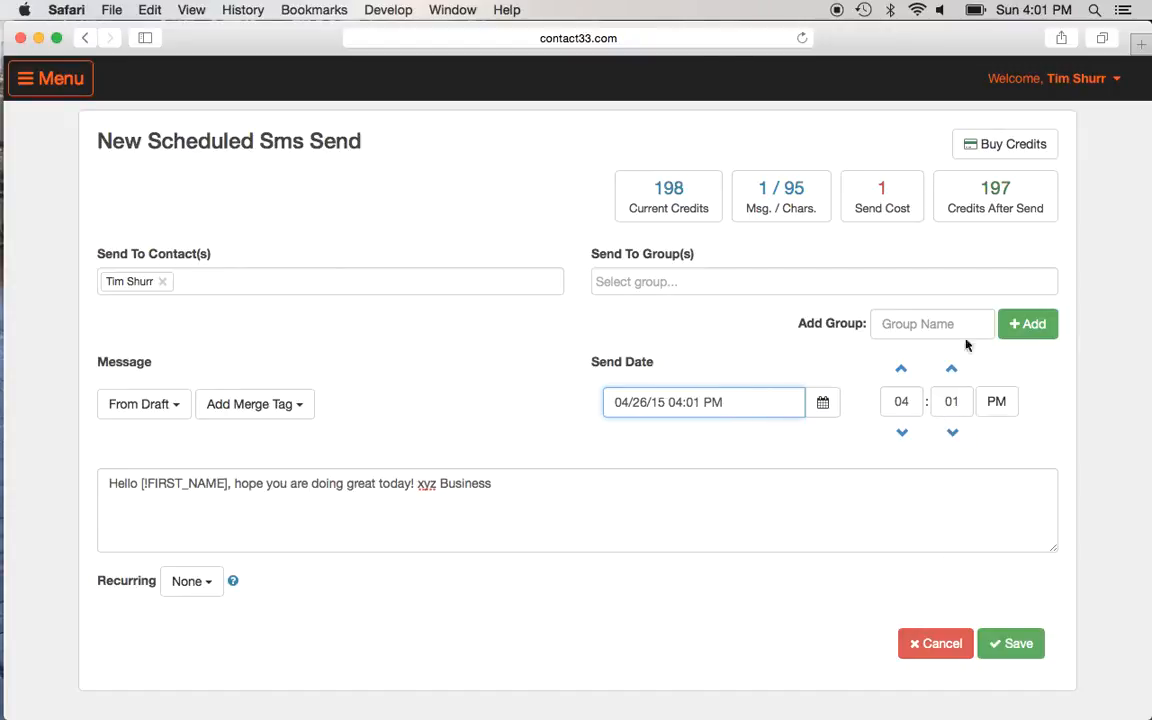
left_click(949, 371)
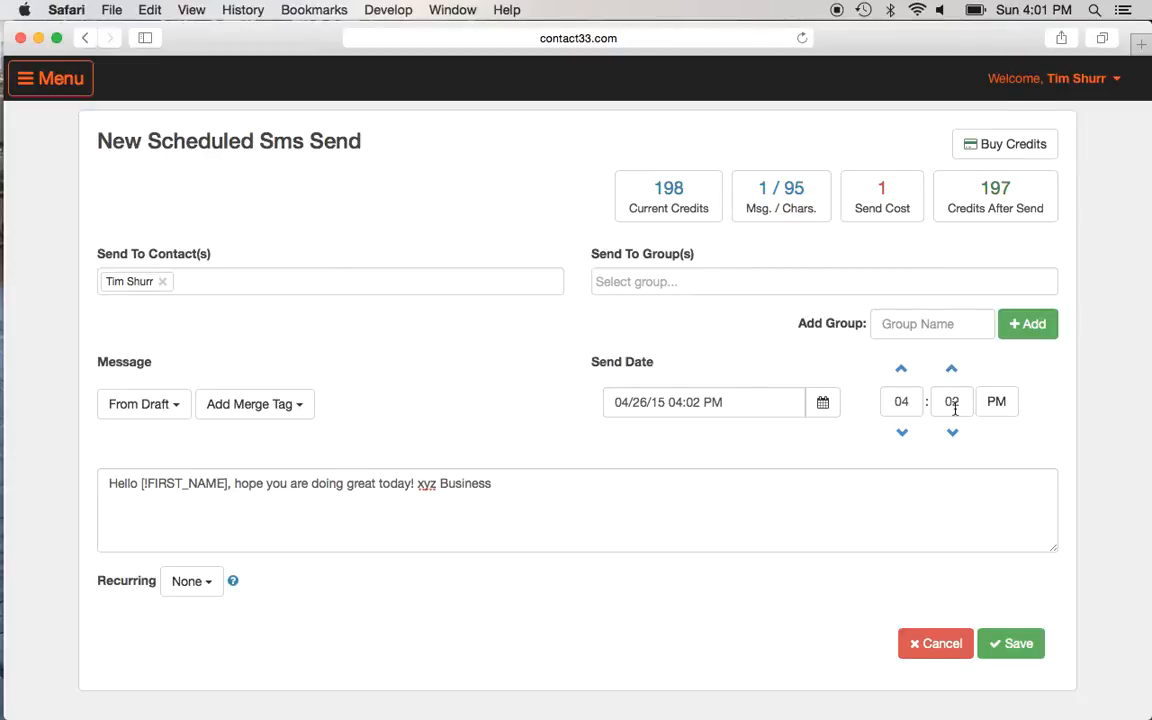
Step: Save the scheduled SMS so it lists first for Apr 26 at 04:02 PM
left_click(1012, 643)
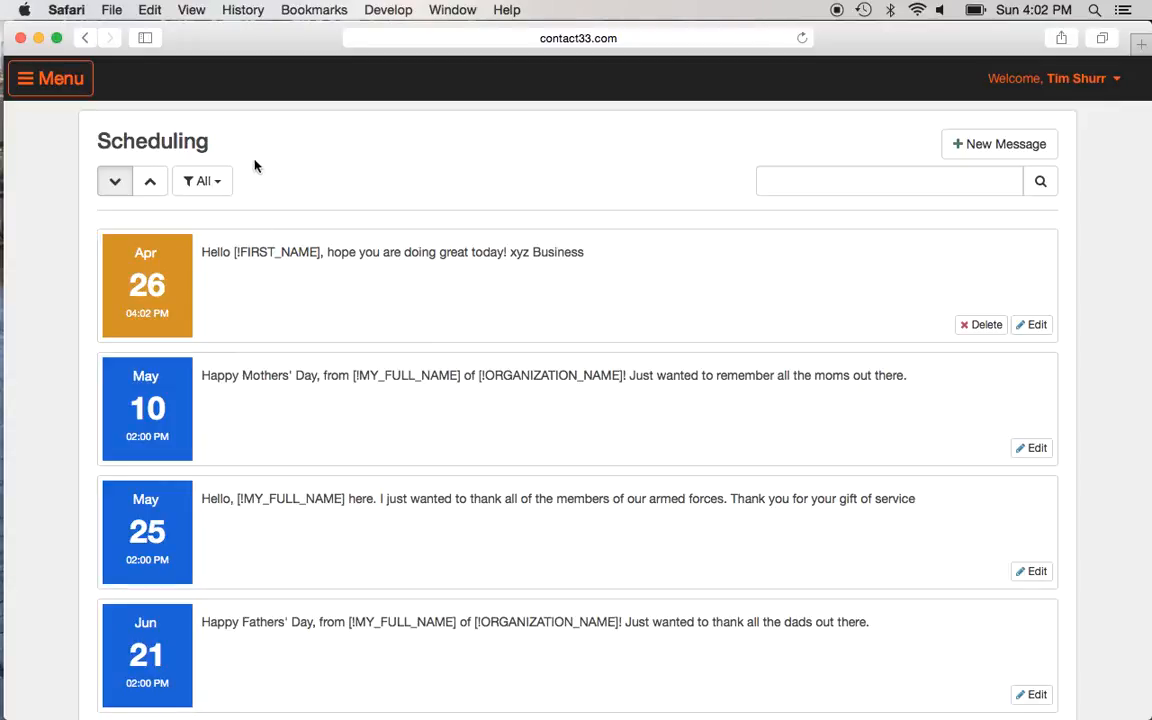
Step: Open Inbound Sms from the menu and scroll through the 13 received replies
left_click(27, 88)
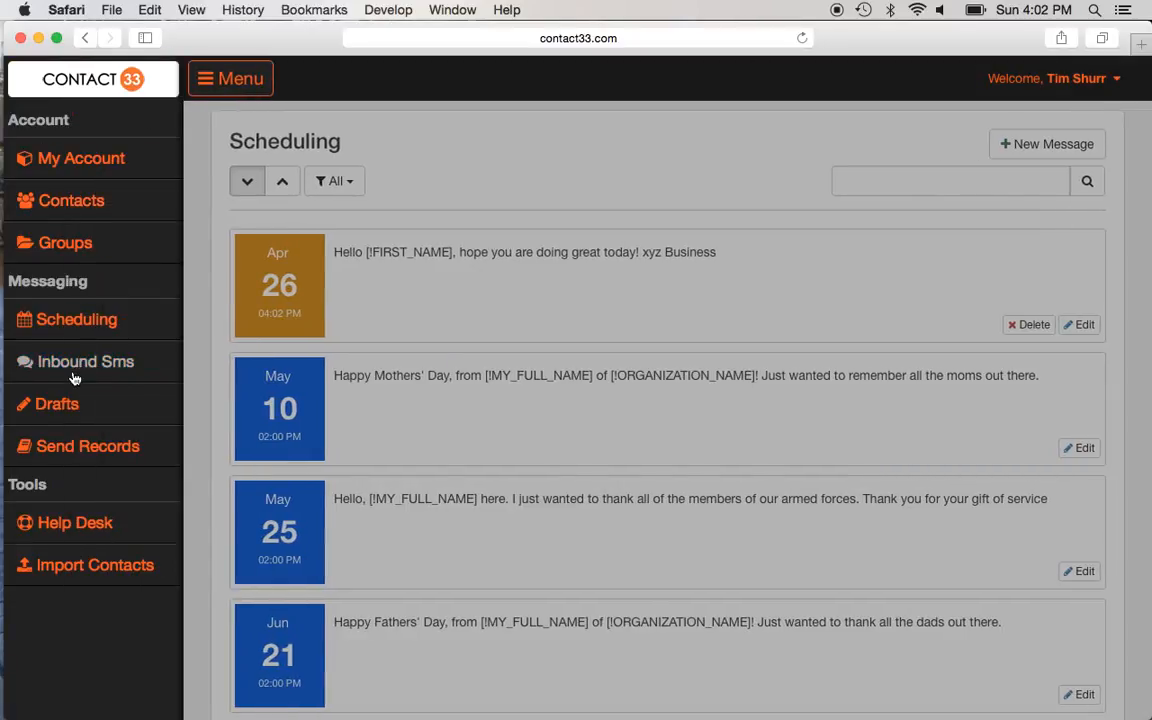
left_click(77, 370)
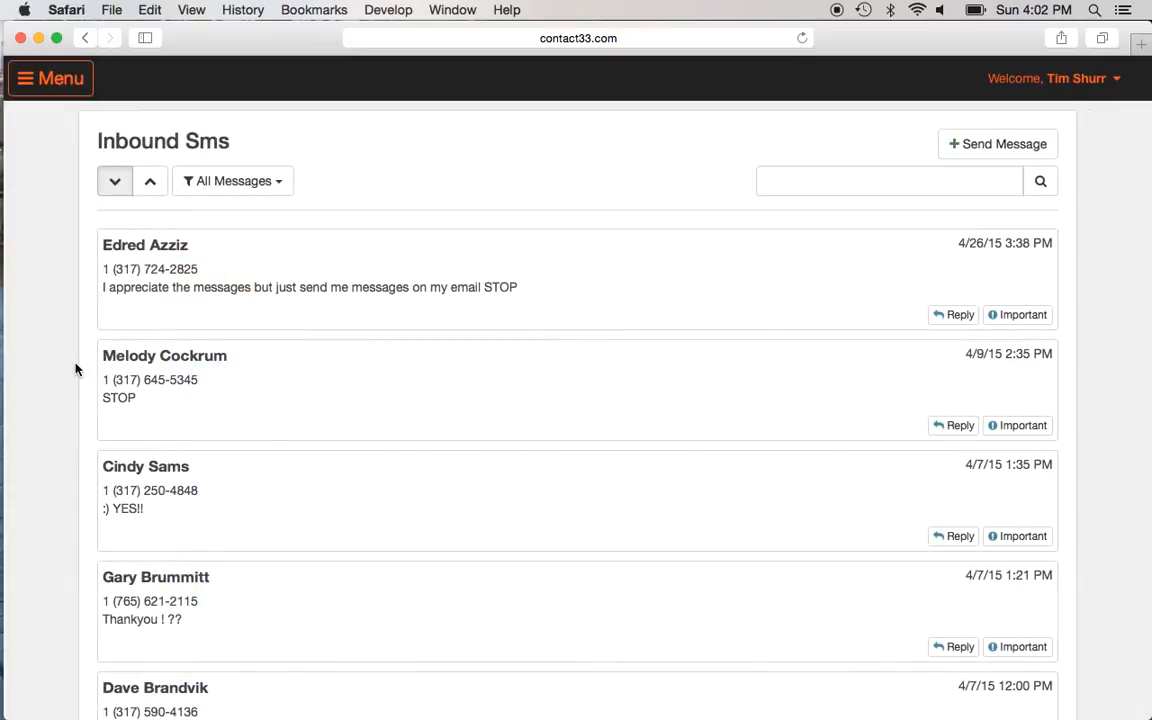
scroll(440, 477, "down", 3)
scroll(440, 477, "up", 3)
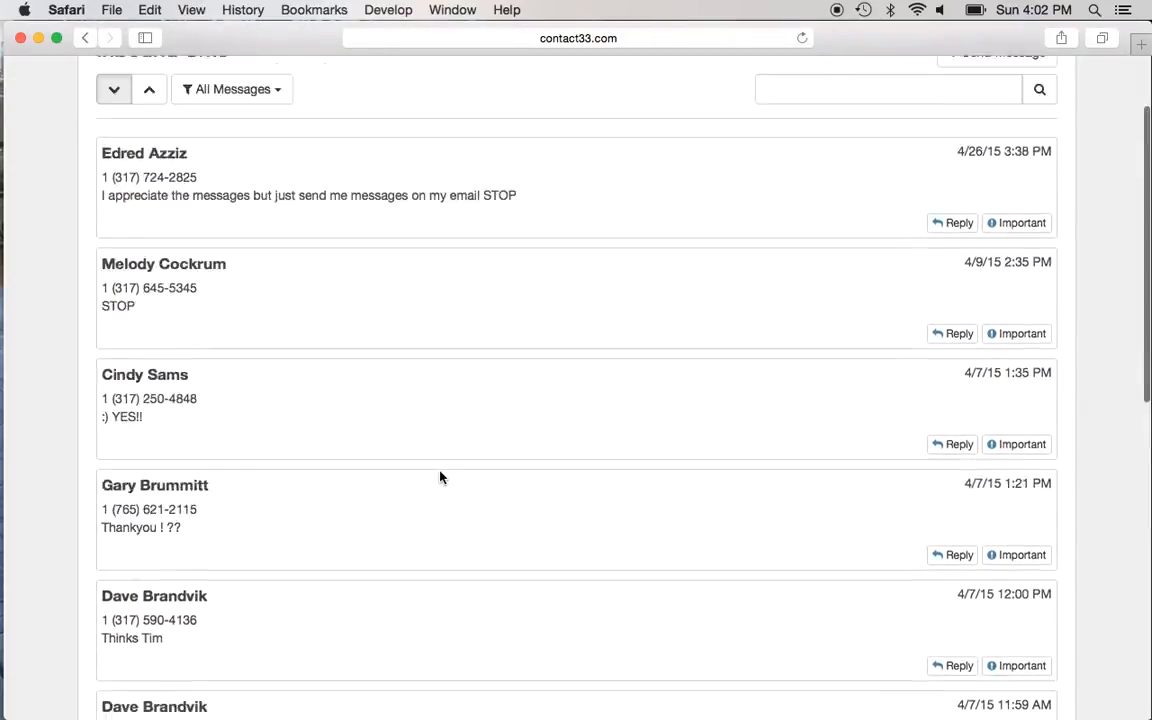
scroll(440, 477, "down", 10)
scroll(440, 477, "down", 4)
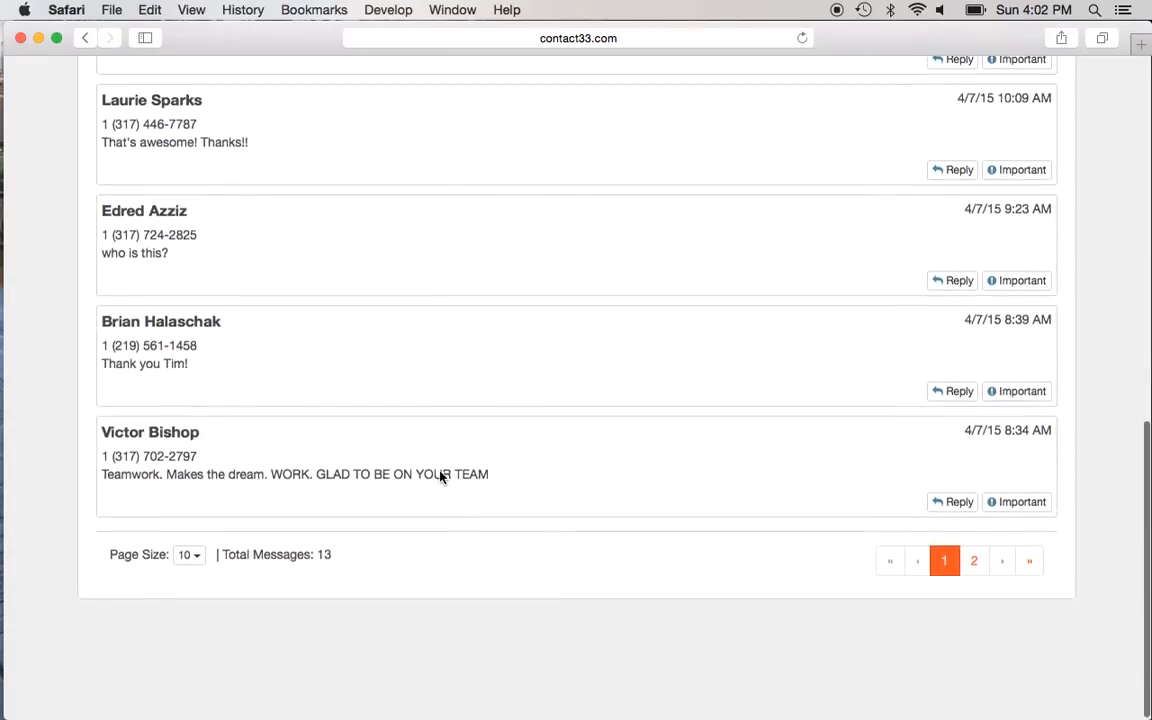
scroll(440, 476, "up", 10)
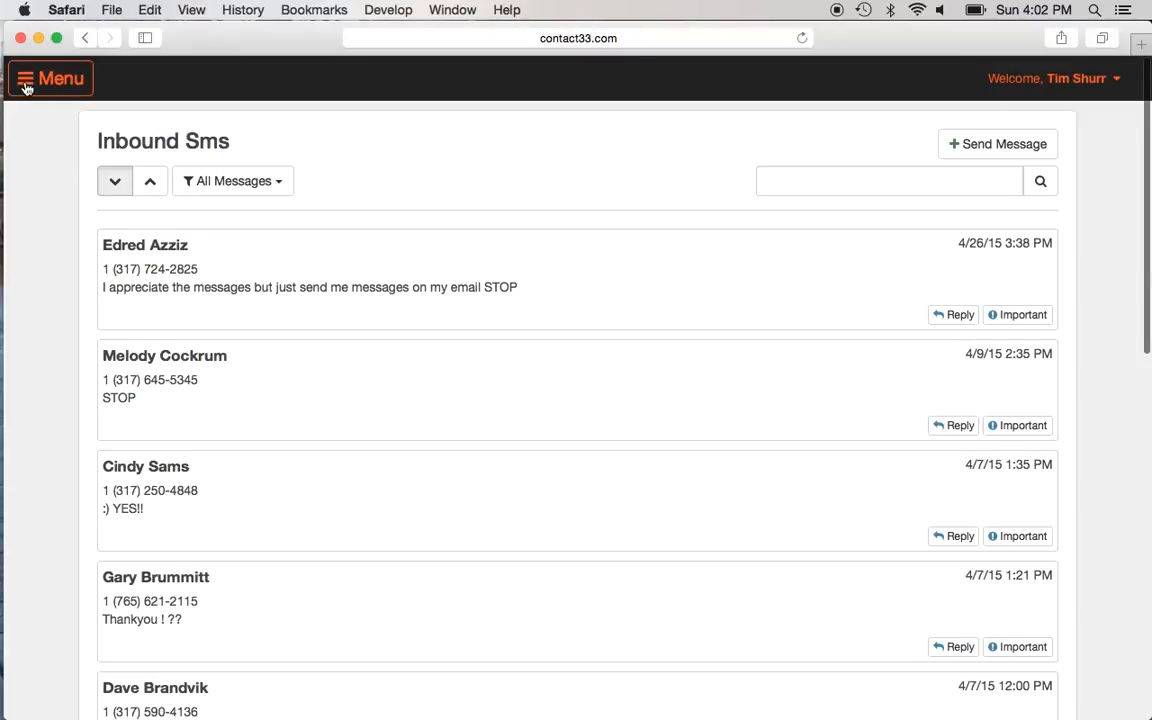
Step: Go back to the Scheduling list and open the May 10 Mother's Day holiday message for editing
left_click(85, 37)
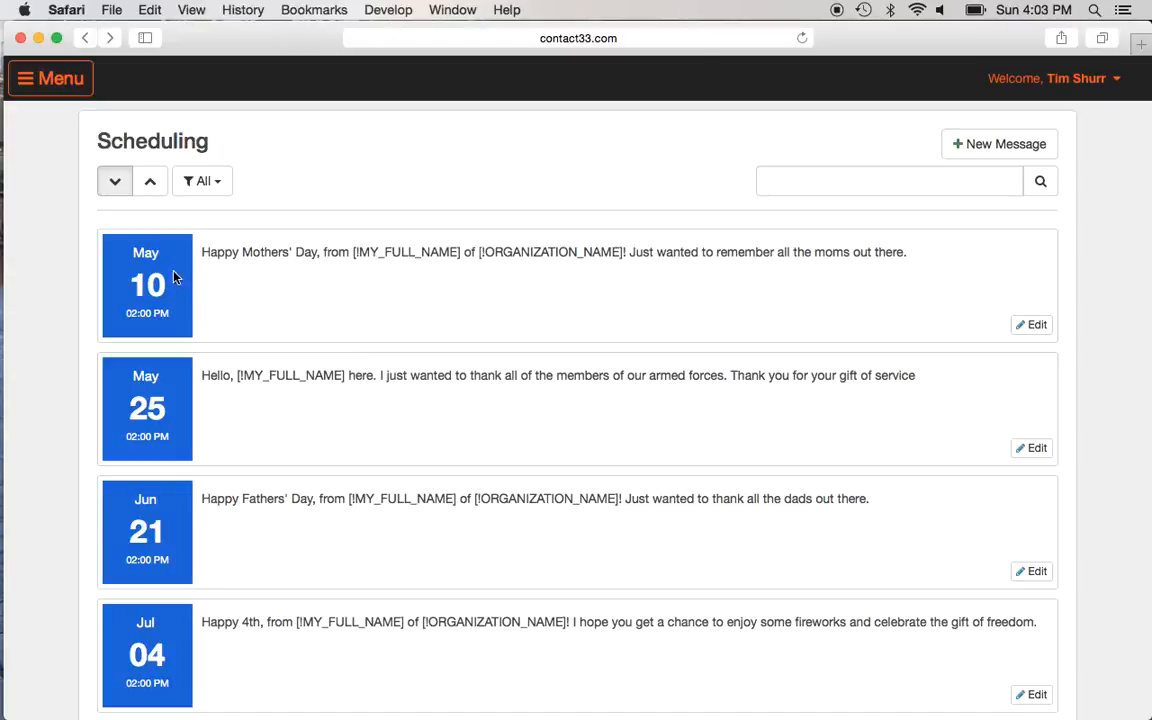
scroll(267, 314, "up", 2)
left_click(1037, 325)
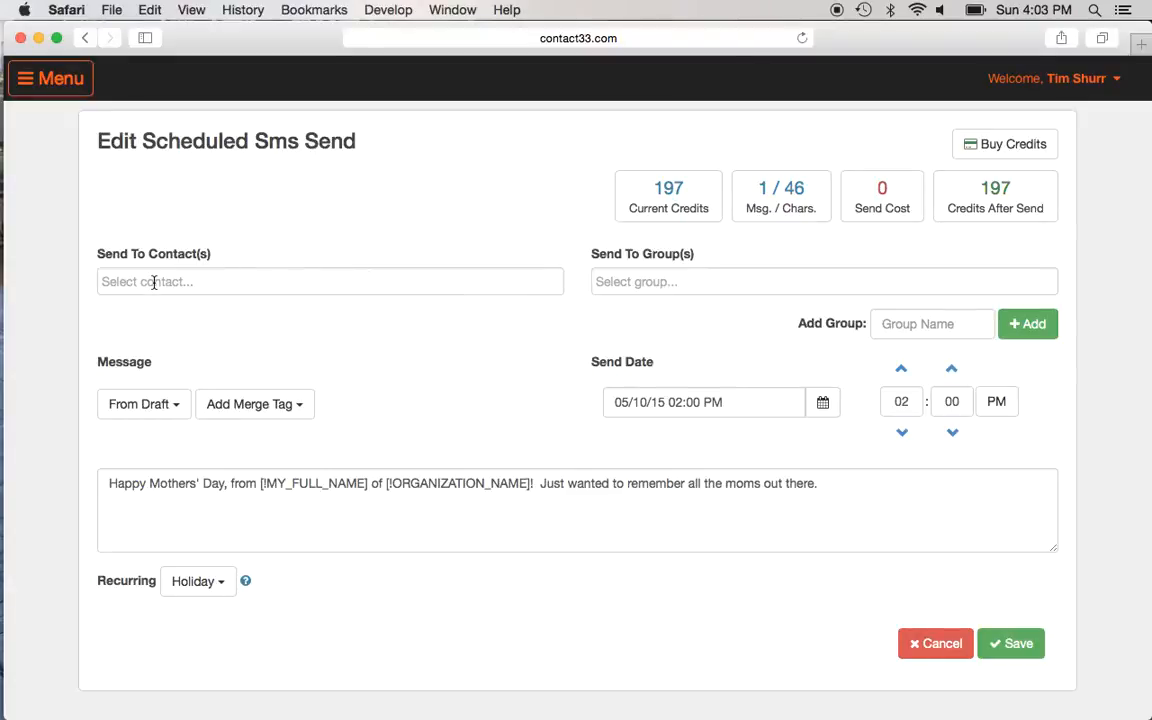
left_click(177, 406)
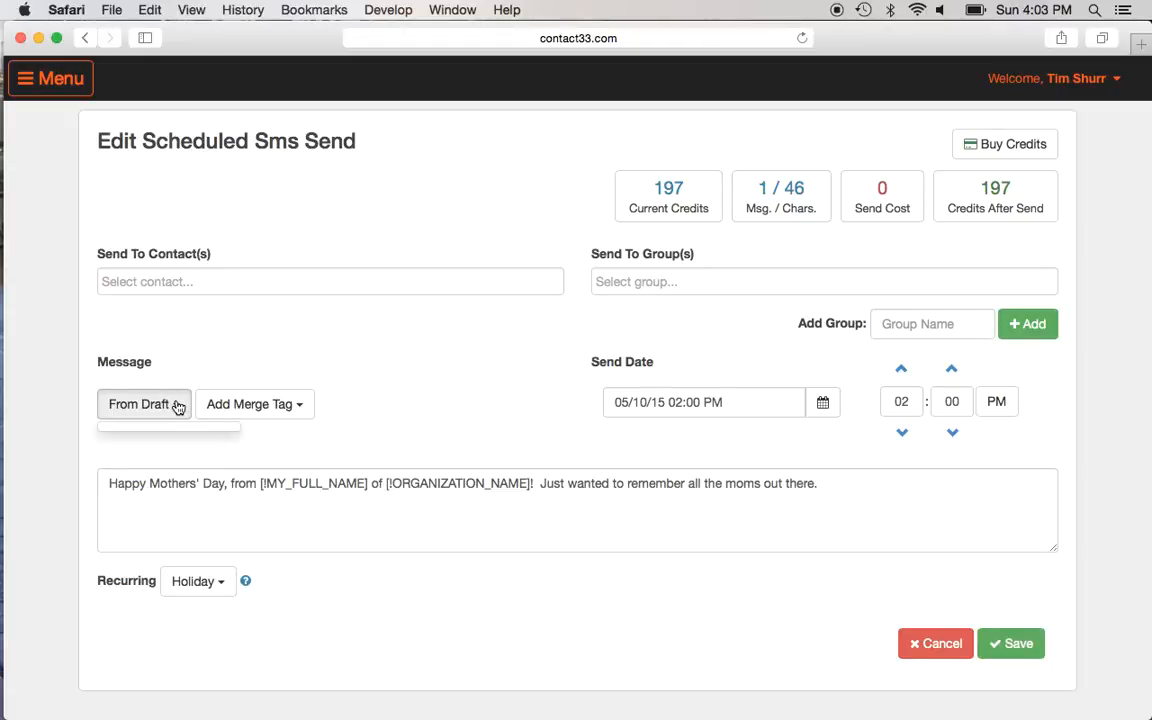
left_click(172, 374)
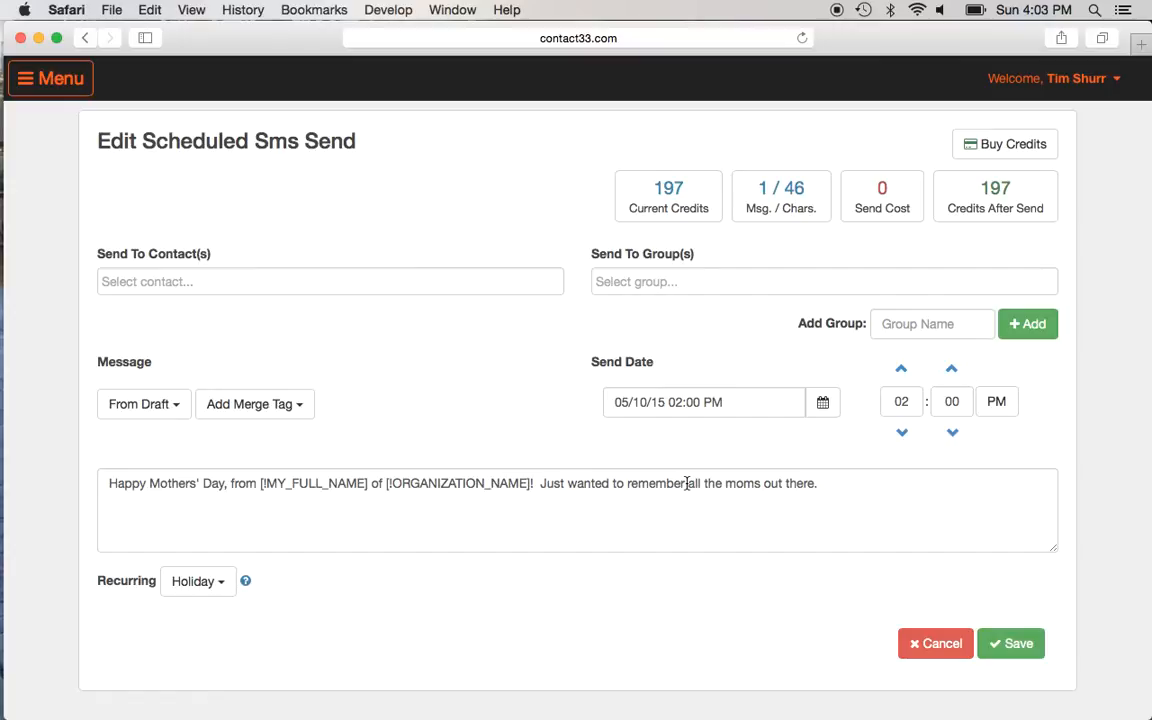
Step: Cut the message back to "all the" and append " wonderful mother's out there!"
left_click(818, 484)
key("BackSpace")
key("BackSpace")
key("BackSpace")
key("BackSpace")
key("BackSpace")
key("BackSpace")
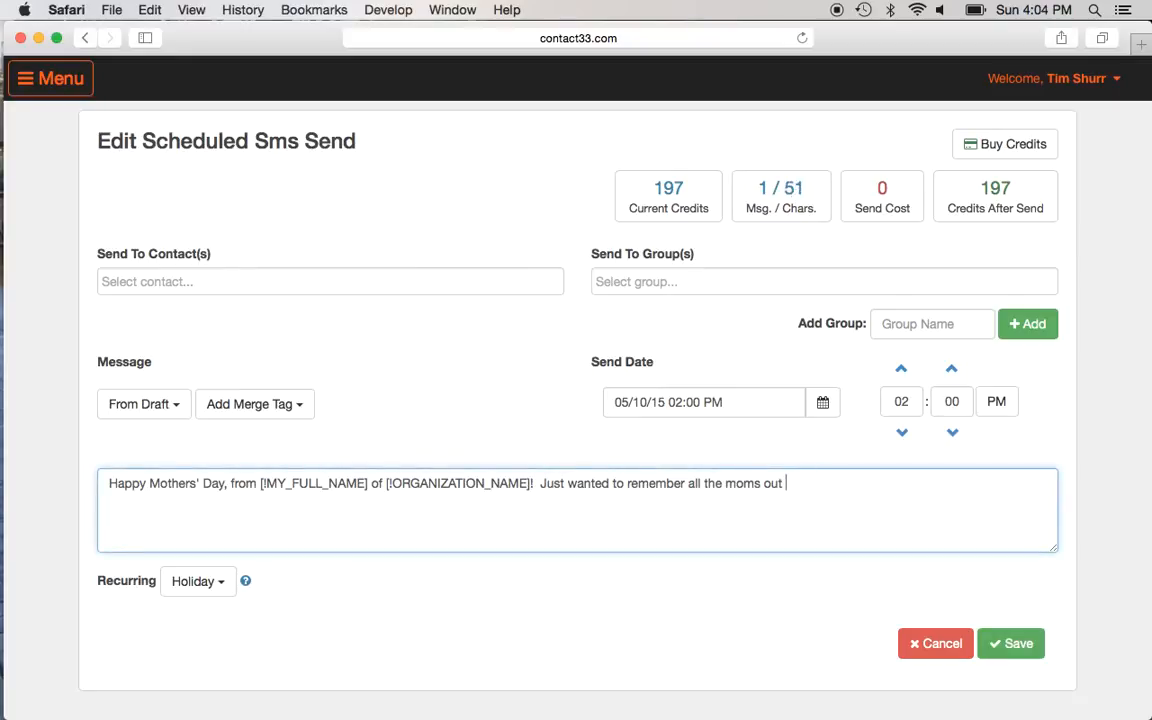
key("BackSpace")
key("BackSpace")
key("BackSpace")
key("BackSpace")
key("BackSpace")
key("BackSpace")
key("BackSpace")
key("BackSpace")
key("BackSpace")
key("BackSpace")
type("wonderful mom")
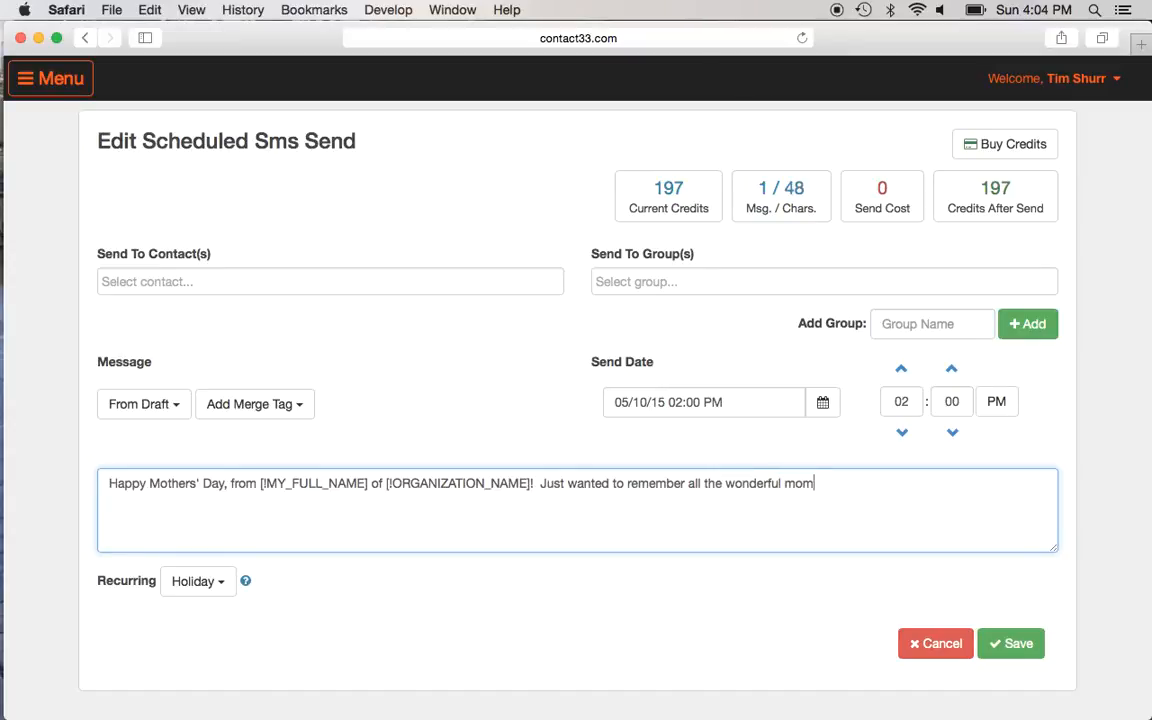
key("BackSpace")
type("ther's out there!")
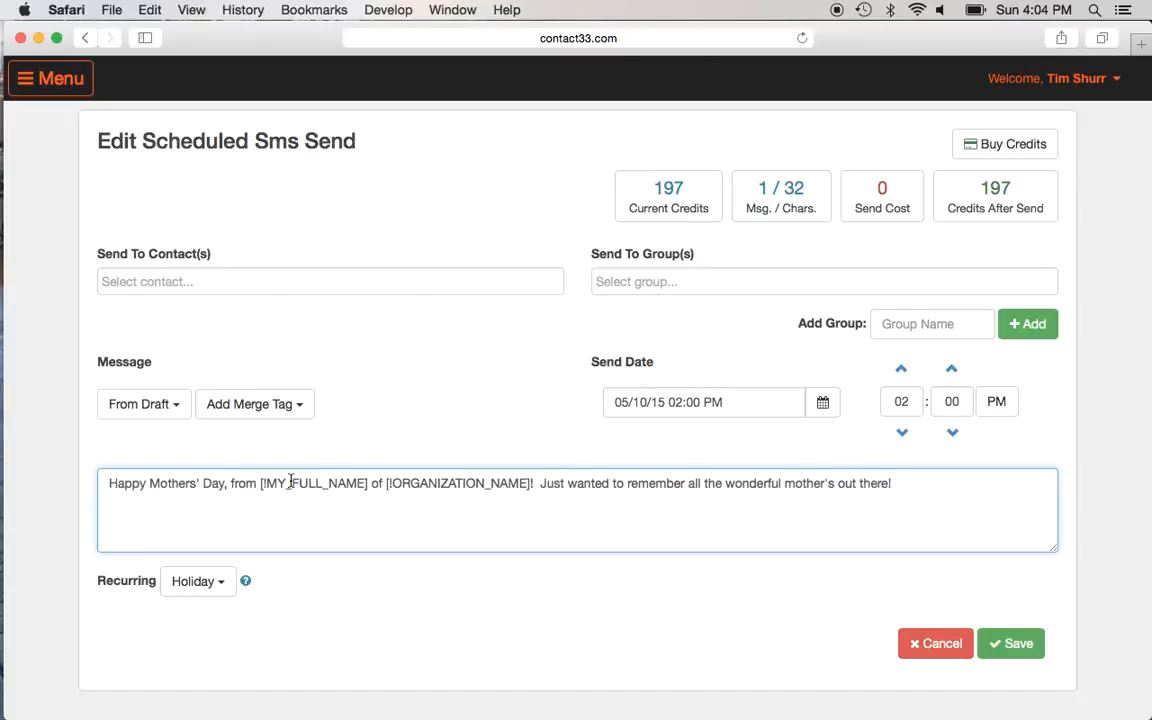
Step: Insert the Contact First Name merge tag [!FIRST_NAME] right after "Happy Mothers' Day"
left_click(229, 483)
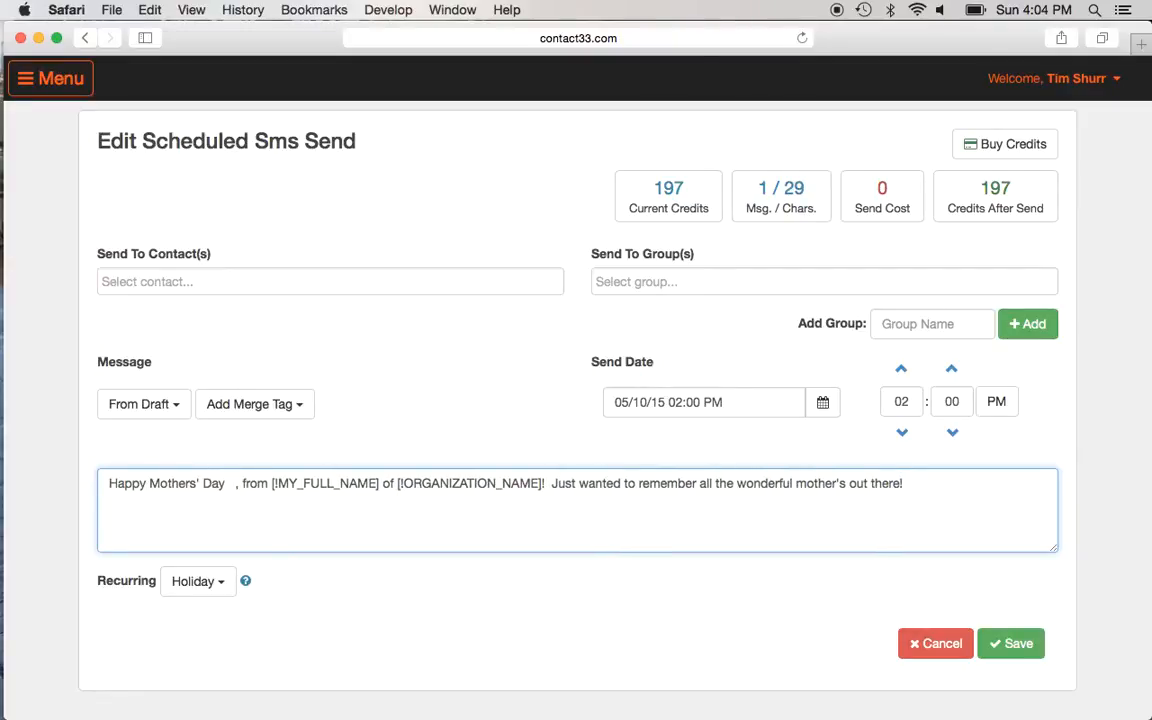
left_click(298, 405)
left_click(296, 461)
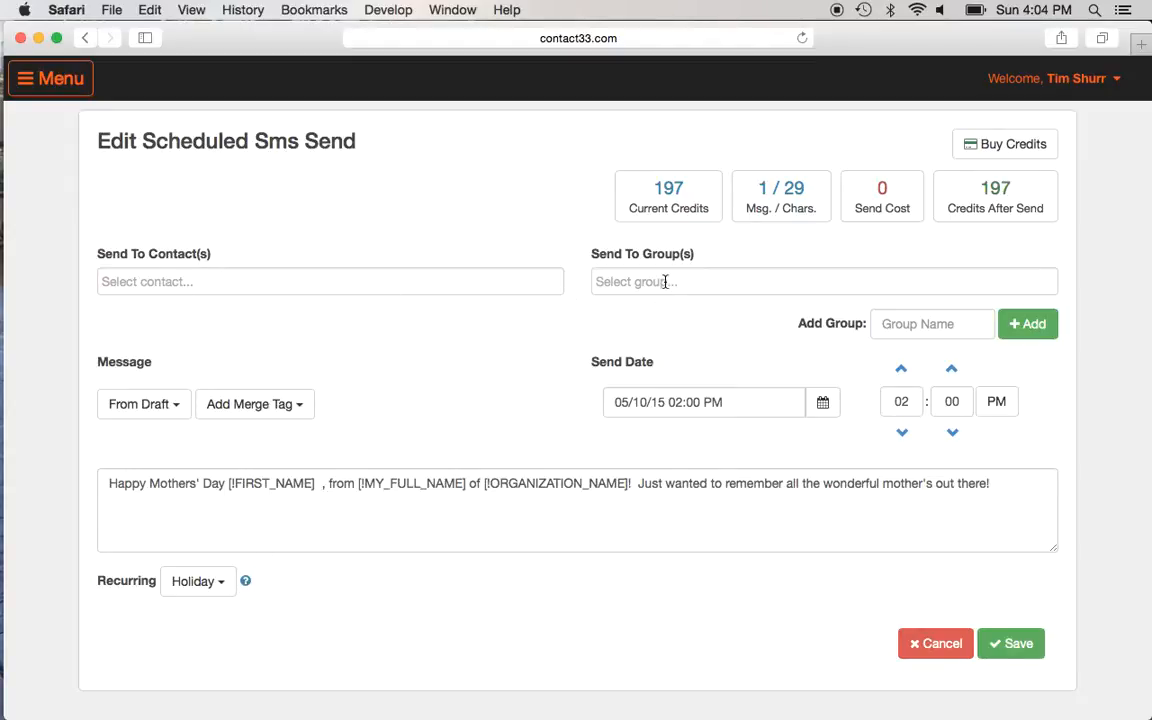
Step: Reconfirm May 10 as the send date in the calendar, then bring up the navigation menu
left_click(824, 410)
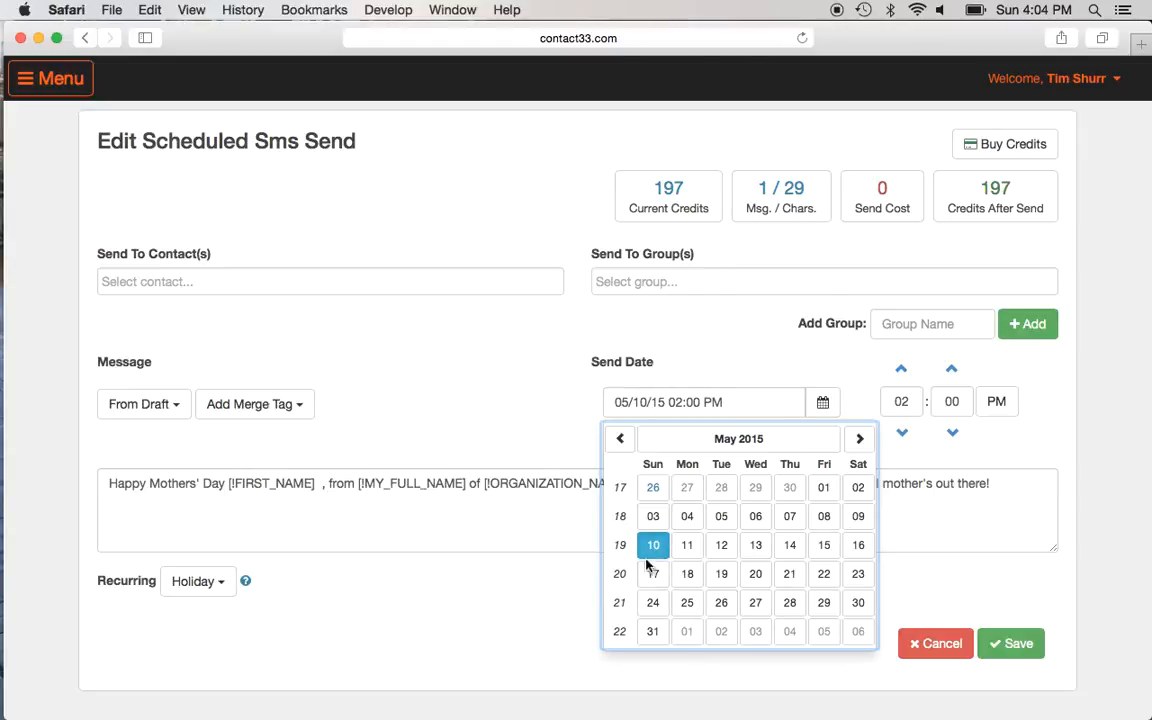
left_click(652, 546)
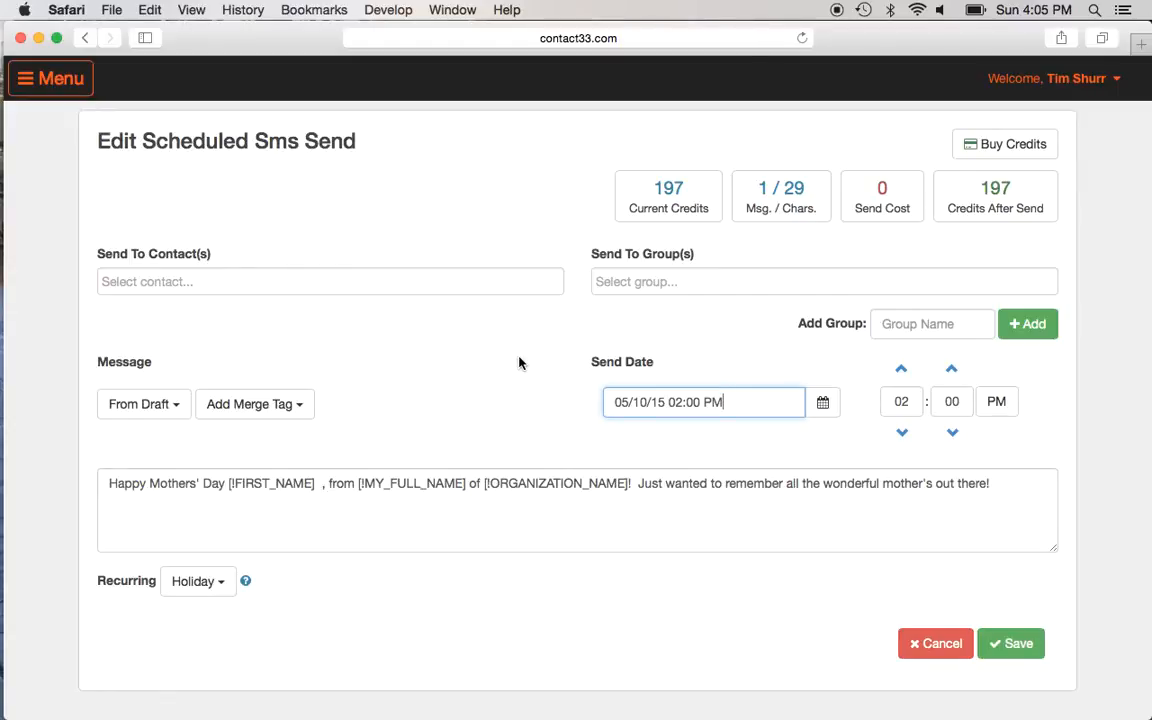
left_click(30, 82)
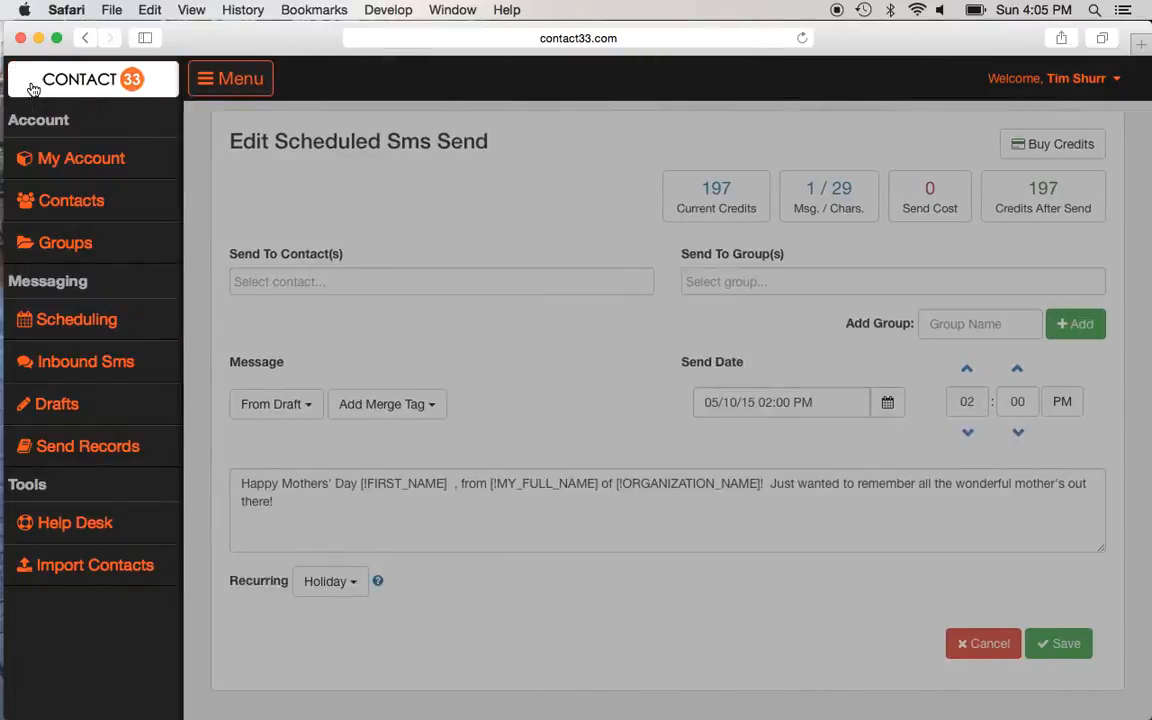
Step: View the Contacts list and New Contact form, then go to the Import Contacts page
left_click(60, 201)
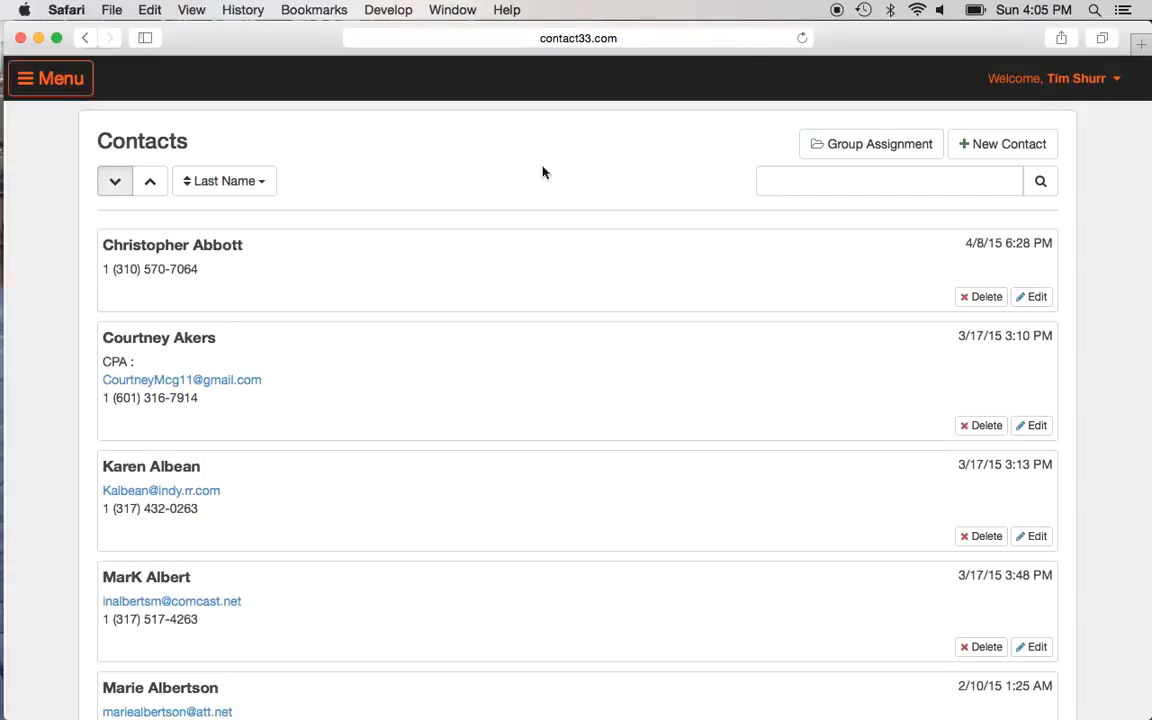
left_click(997, 149)
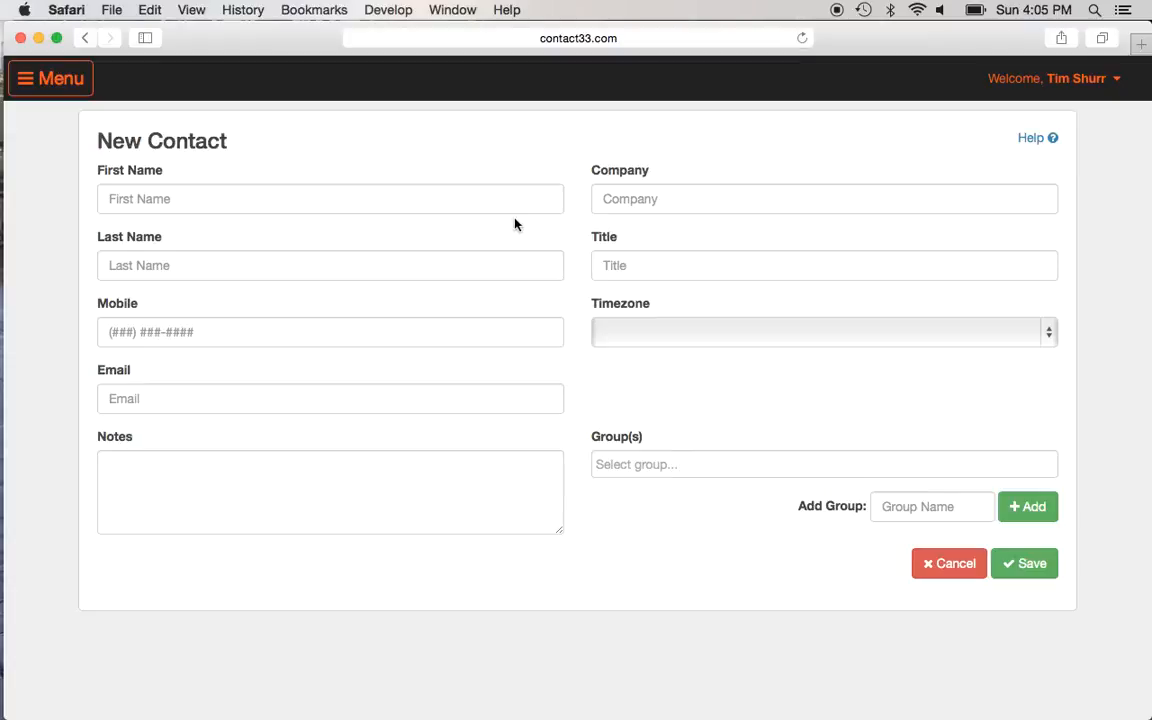
left_click(26, 80)
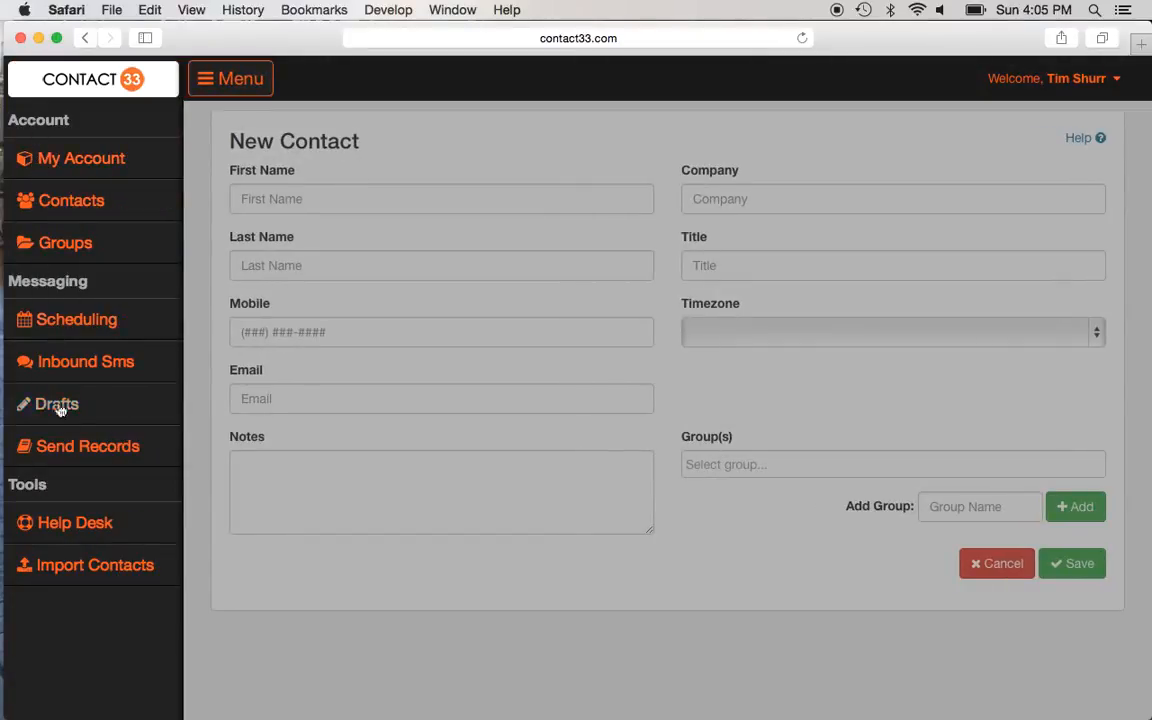
left_click(80, 565)
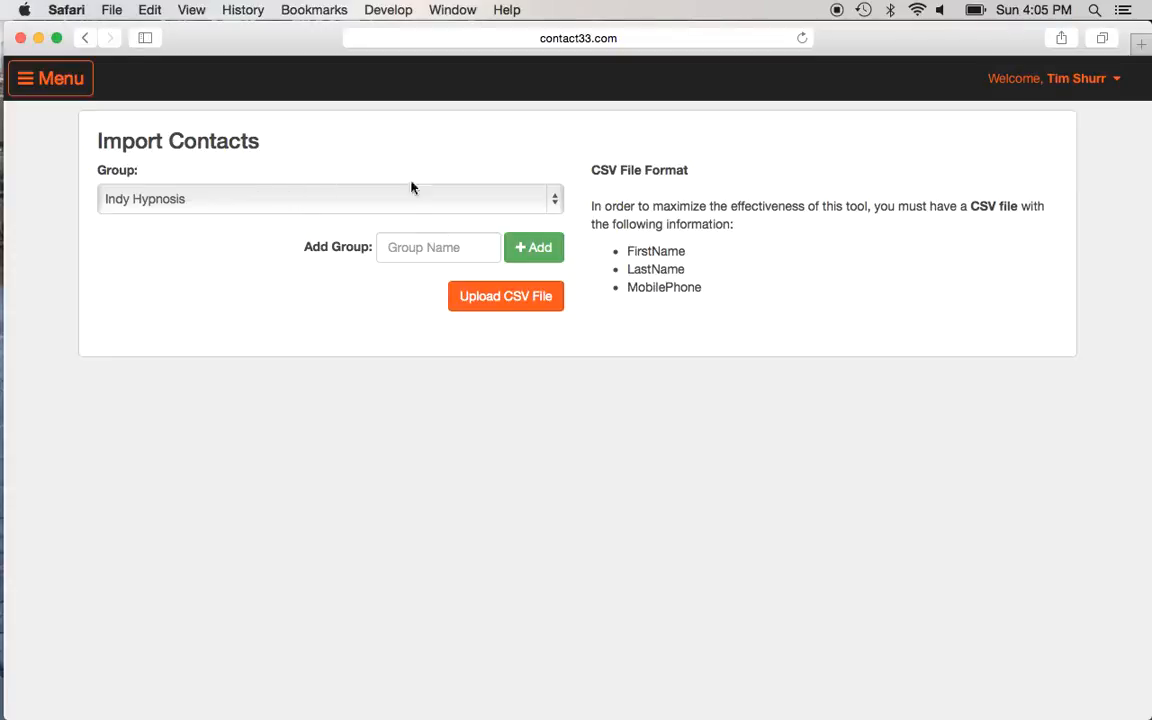
Step: Change the import Group from Indy Hypnosis to Friends, then open the navigation menu
left_click(555, 199)
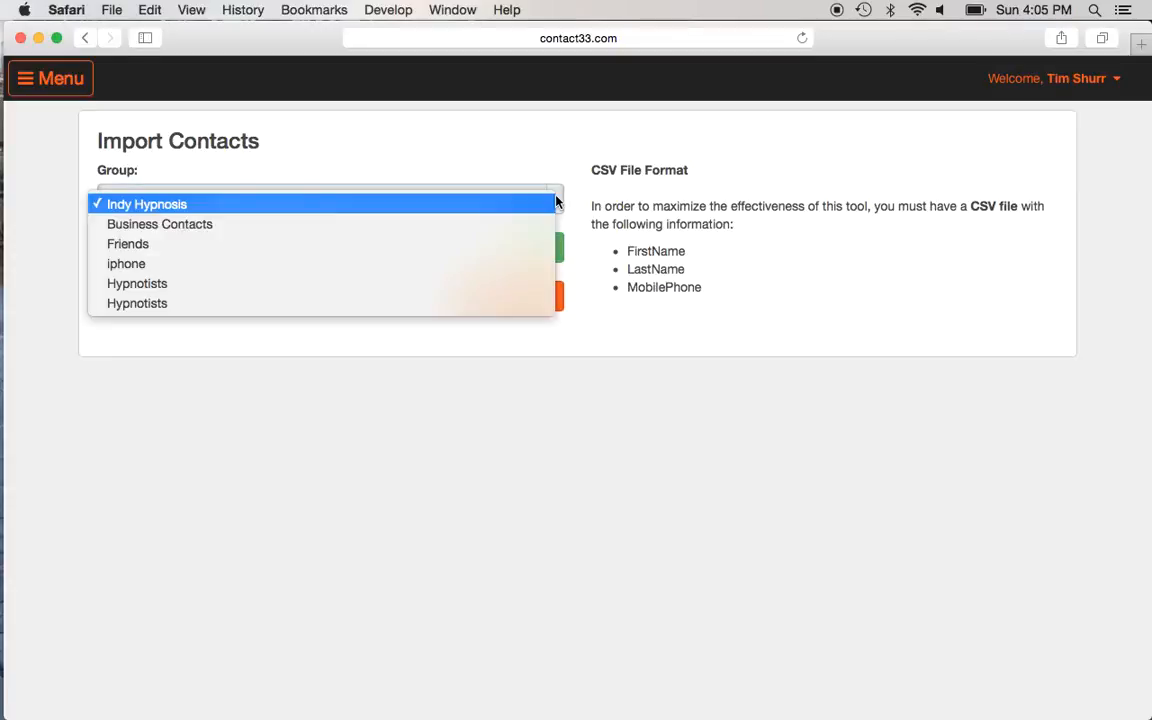
left_click(425, 245)
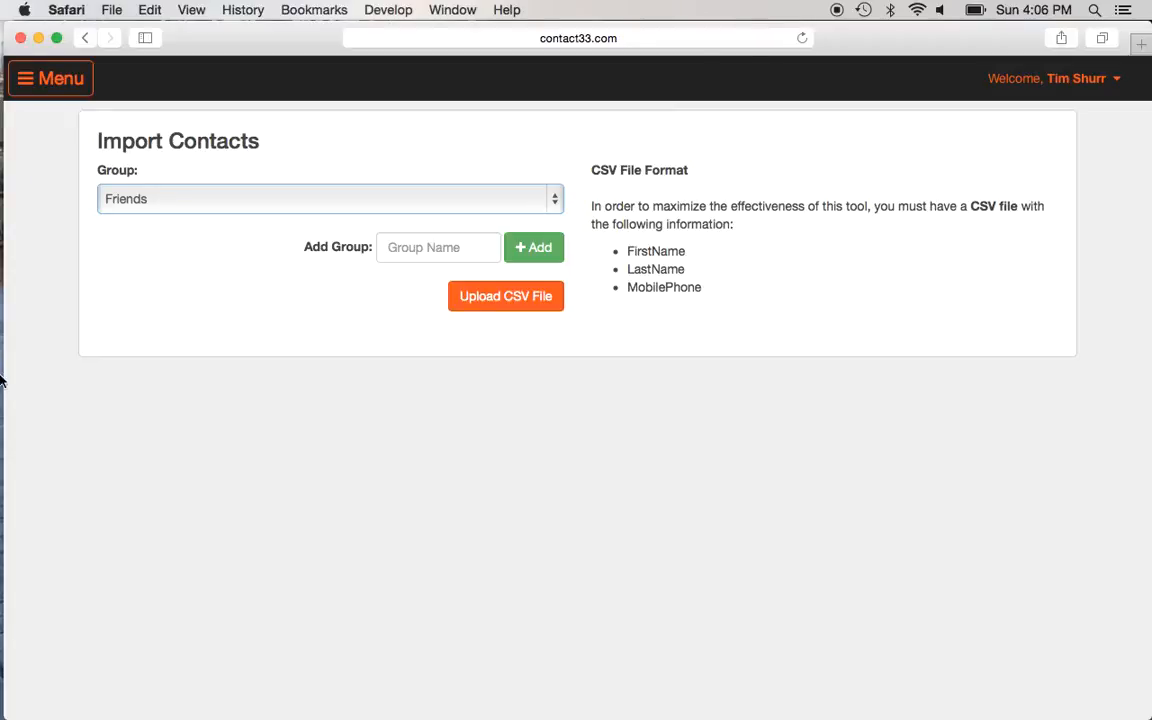
left_click(38, 77)
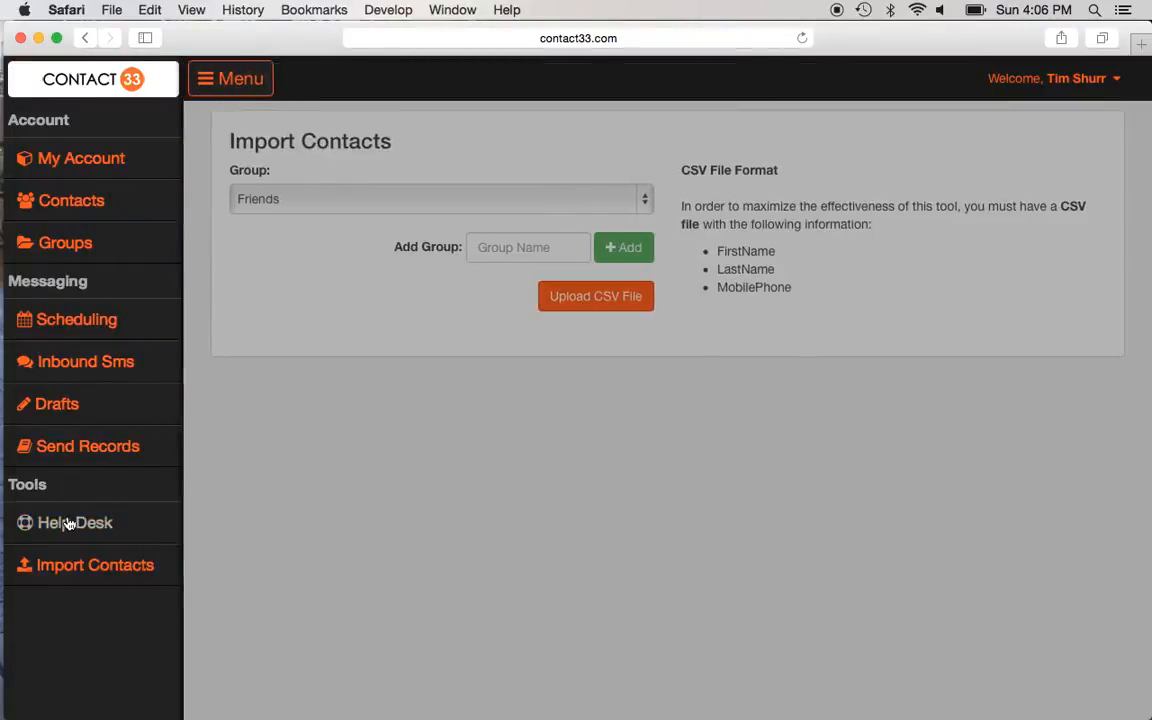
Step: Set the Help Desk ticket Type to Suggestion and open the Contact33 help documentation
left_click(68, 523)
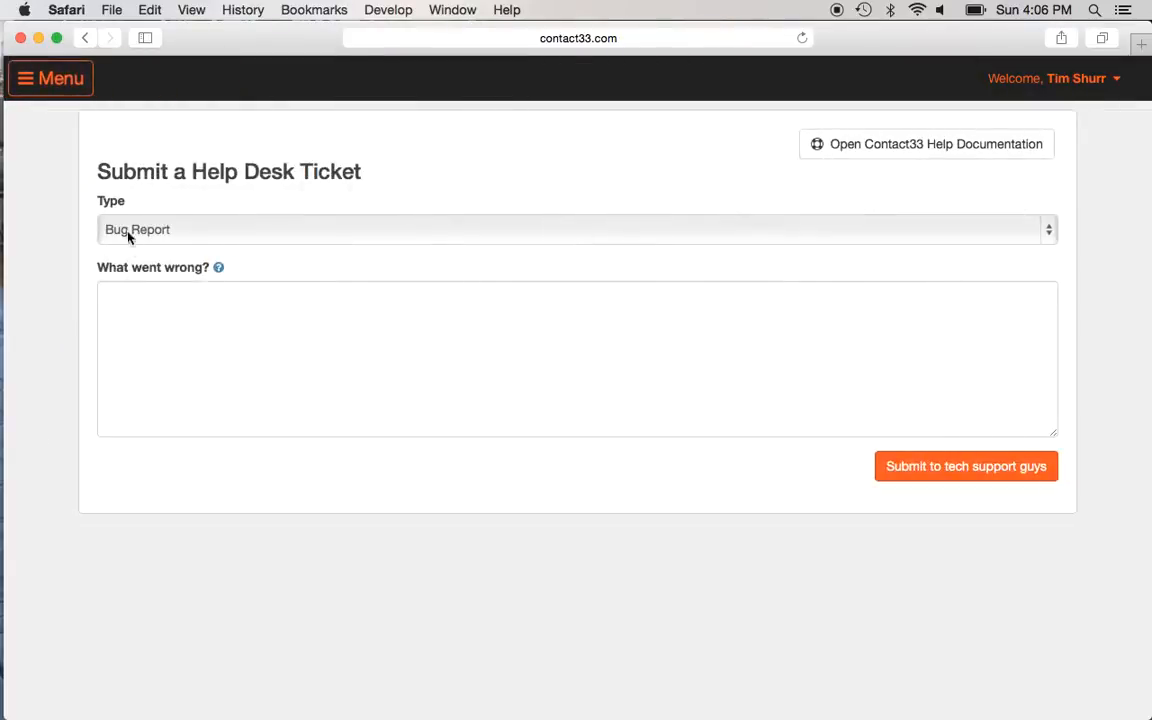
left_click(1050, 235)
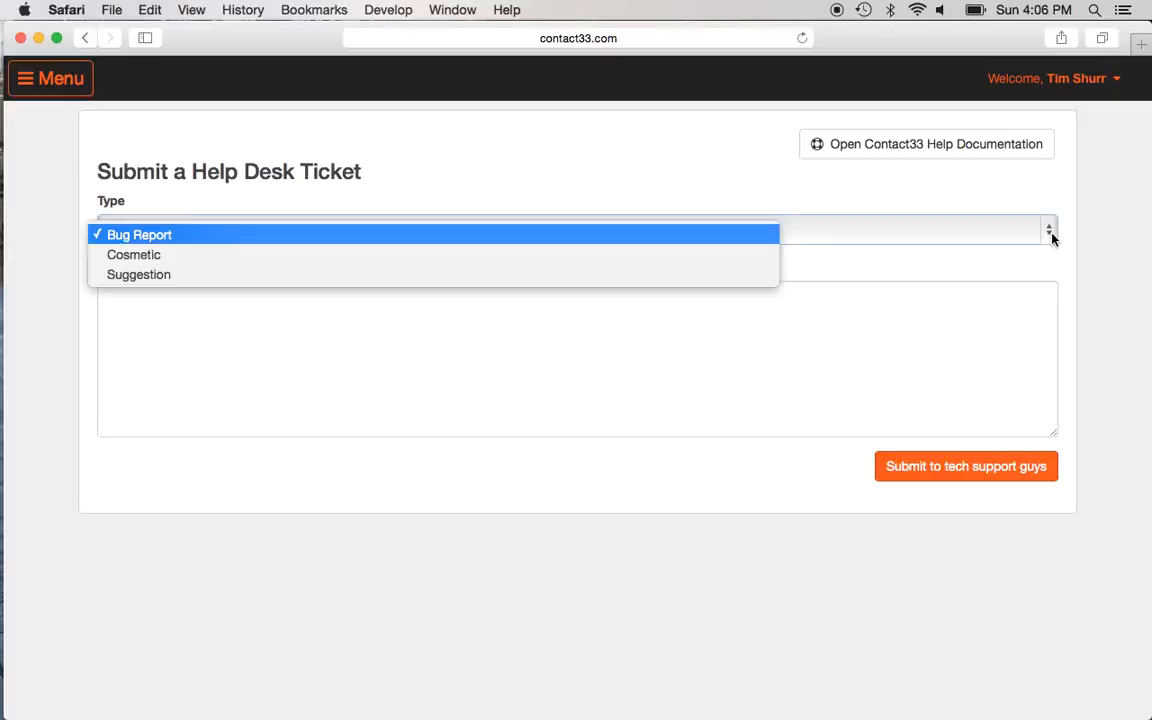
left_click(491, 275)
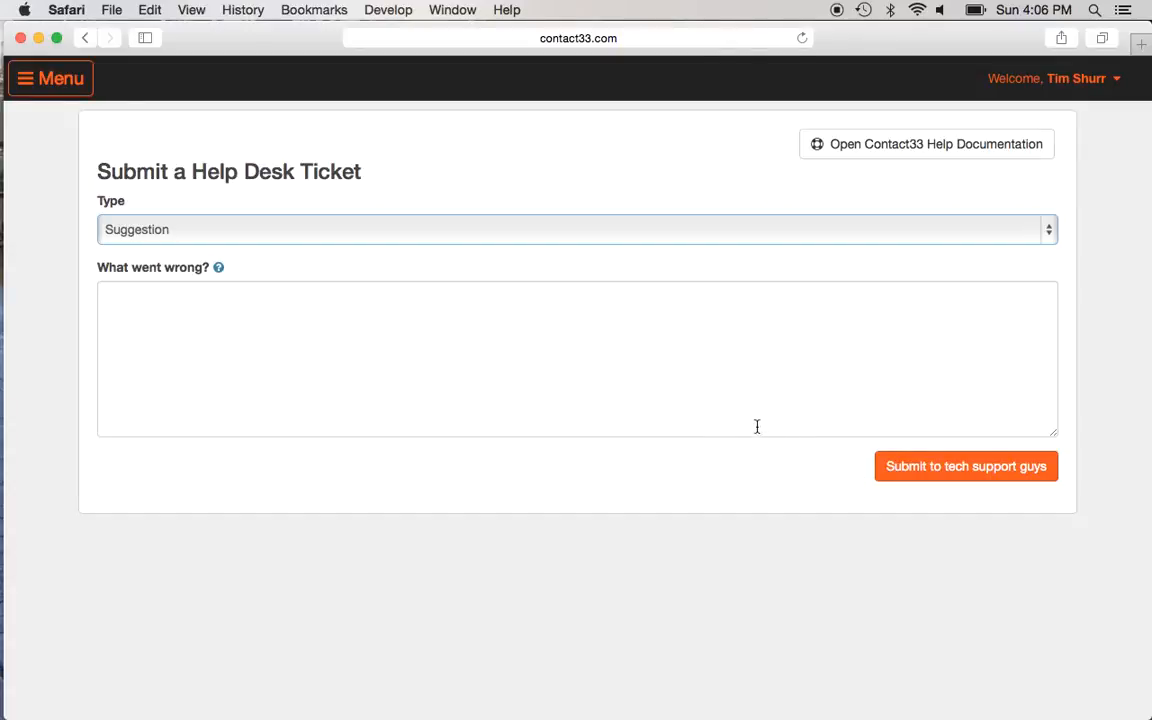
left_click(867, 152)
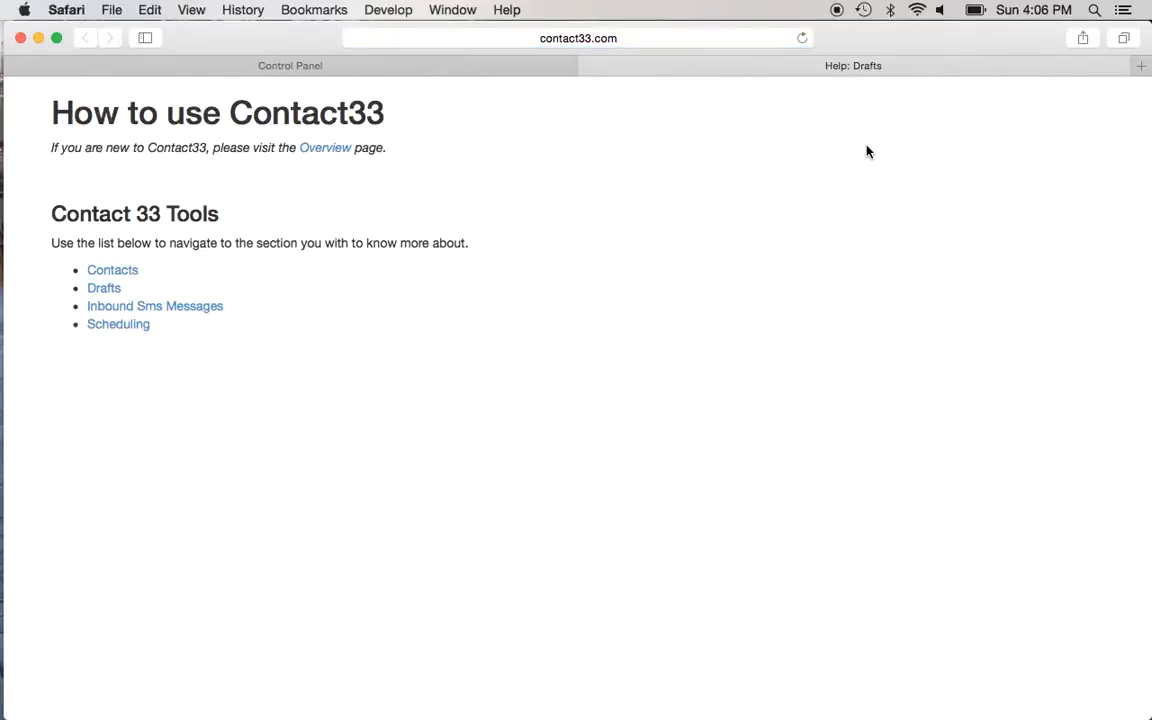
Step: Scroll through the Contact Manager help page, then return to the Control Panel's Help Desk form
left_click(115, 272)
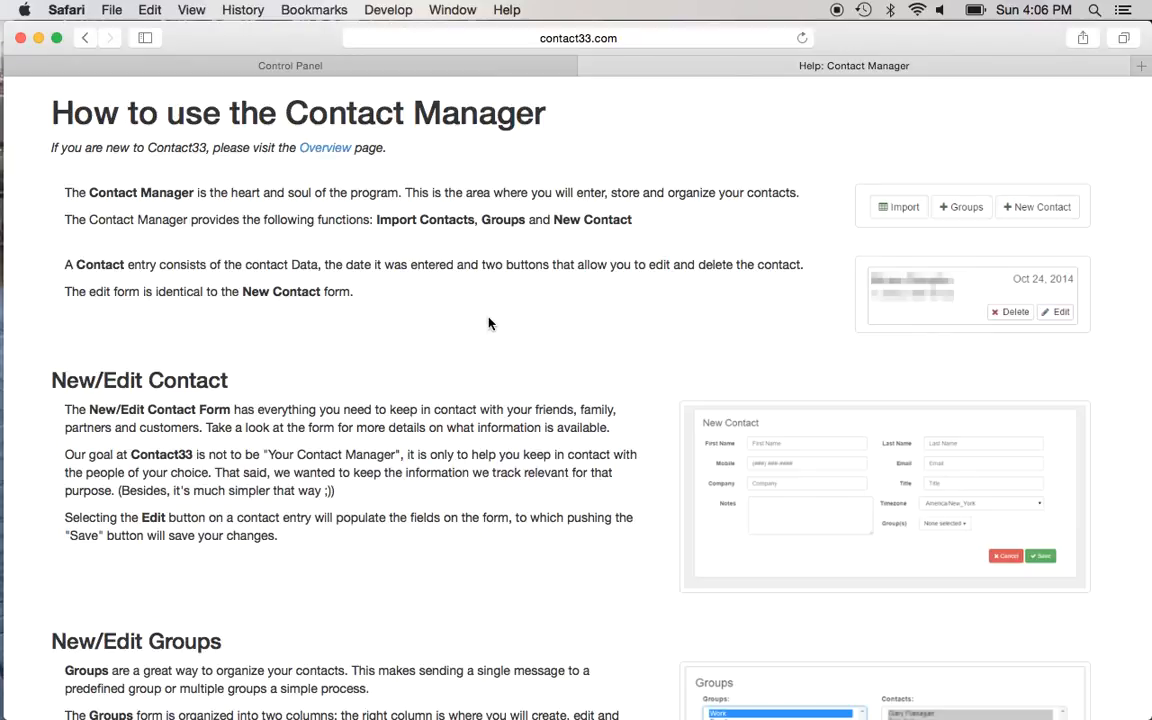
scroll(489, 323, "down", 3)
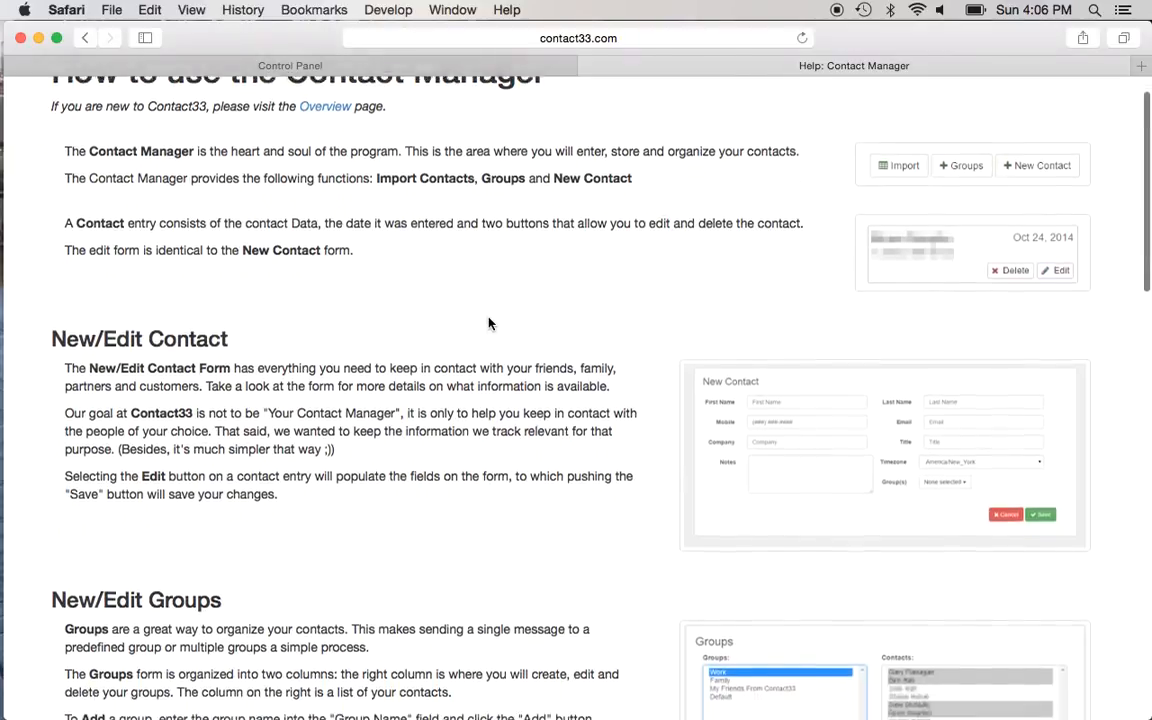
scroll(489, 323, "down", 8)
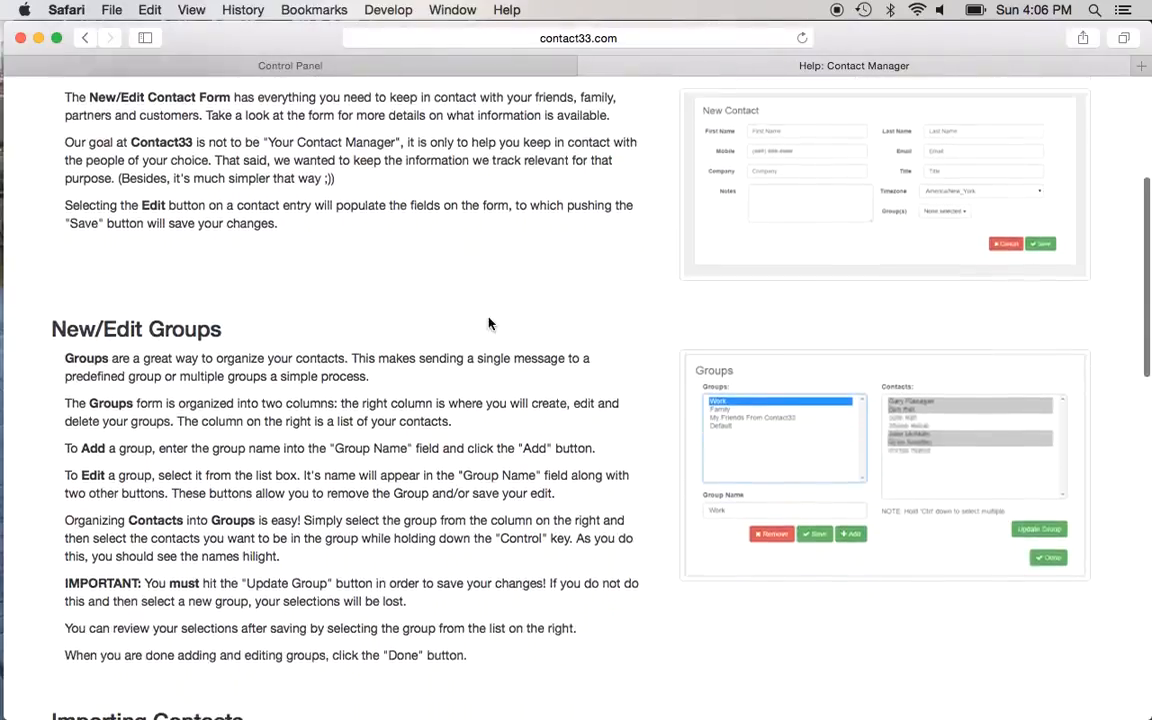
scroll(489, 323, "down", 10)
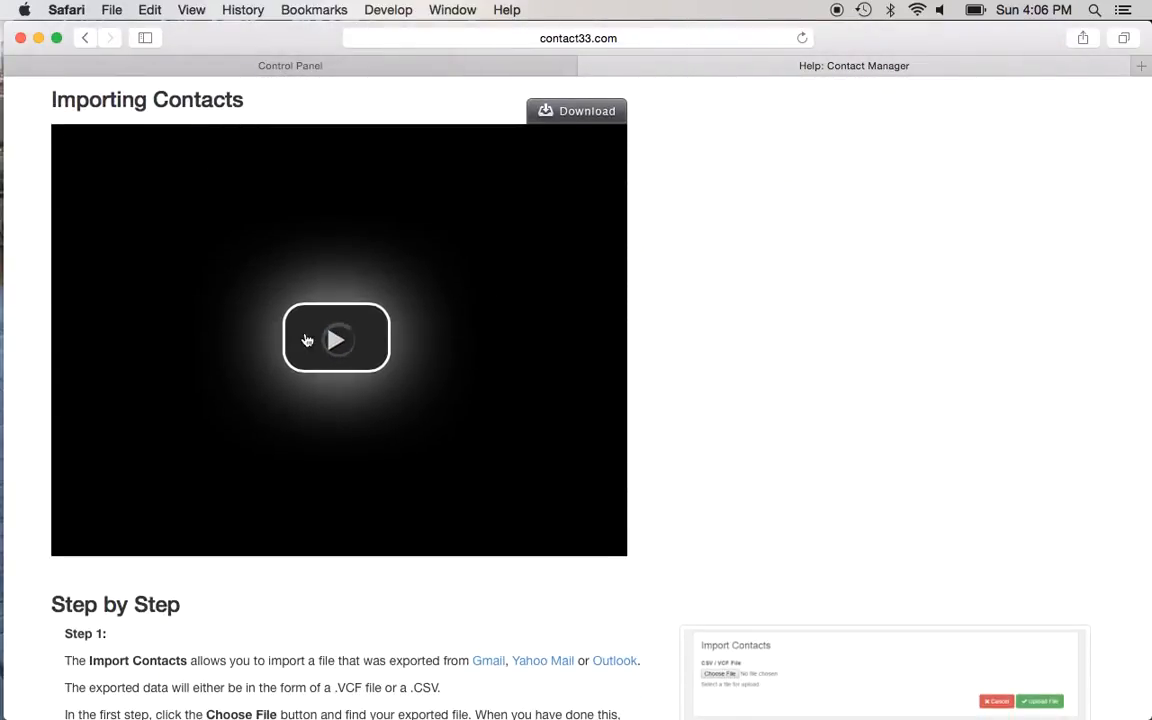
scroll(650, 380, "down", 1)
scroll(679, 395, "down", 10)
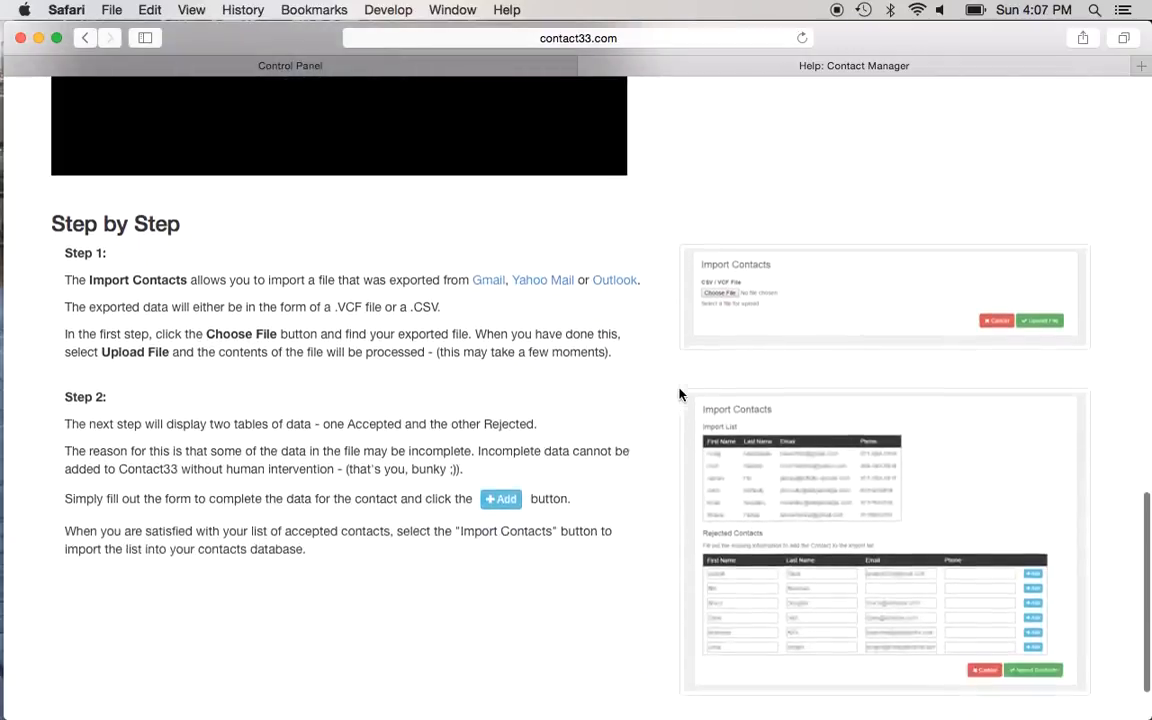
scroll(680, 394, "up", 20)
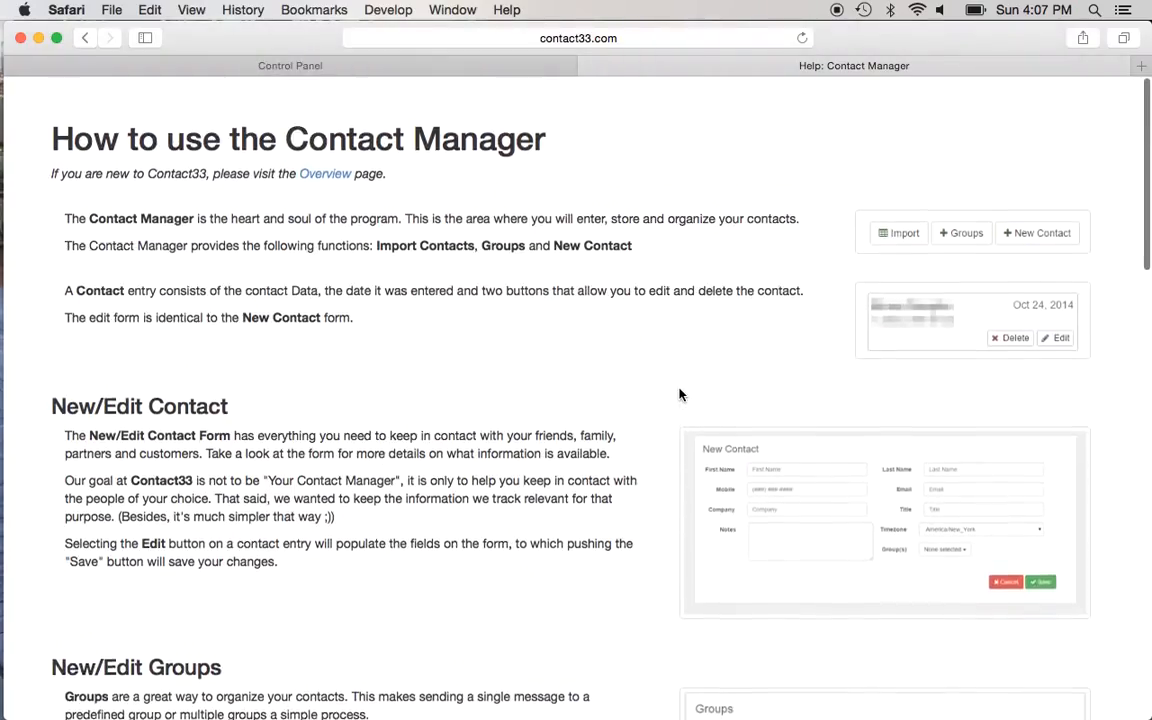
left_click(84, 39)
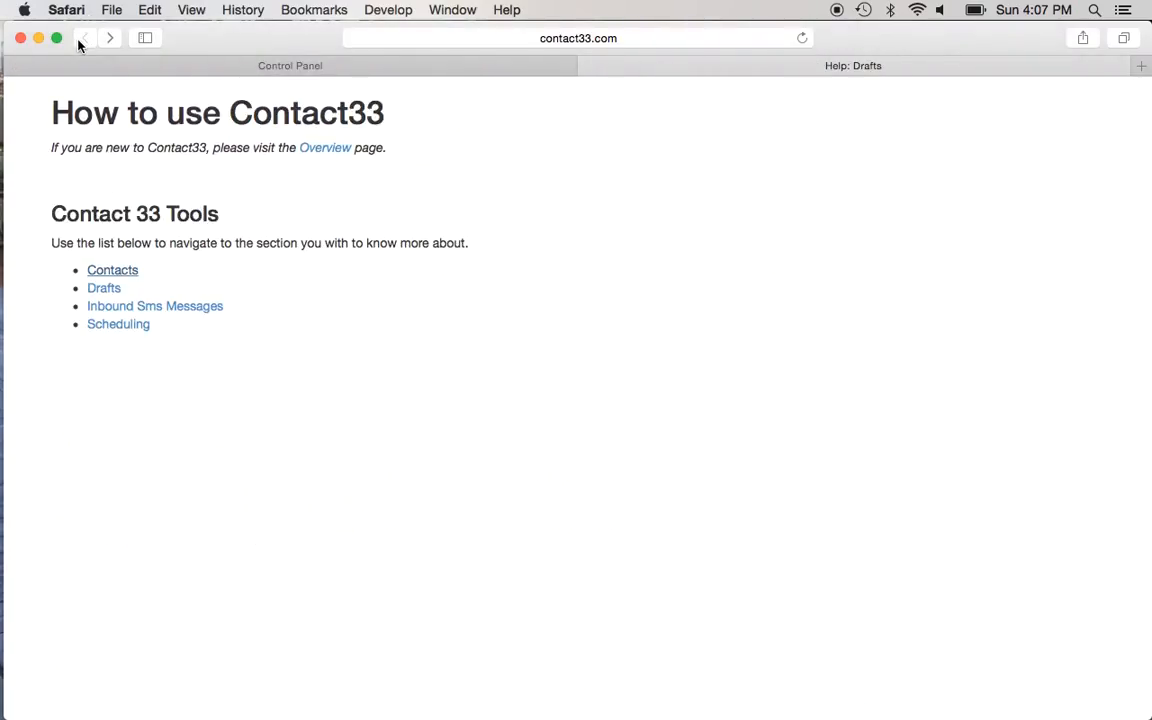
left_click(241, 64)
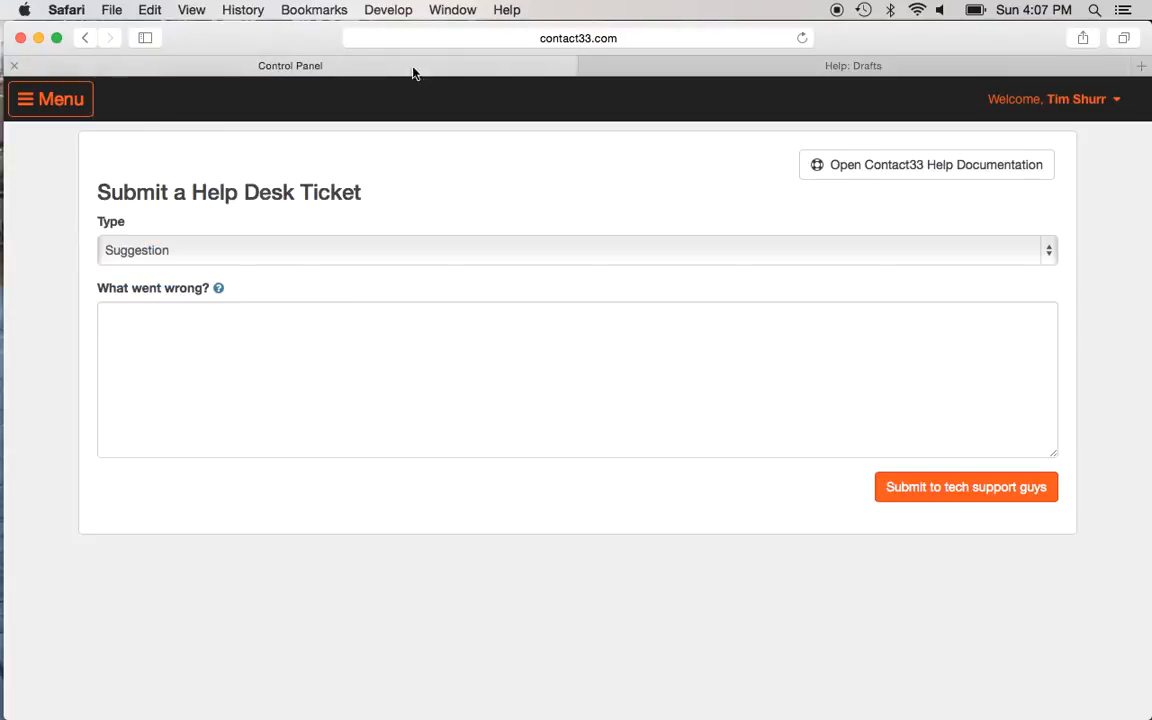
Step: Open another help documentation tab from Help Desk and dismiss the Google password notice
left_click(30, 95)
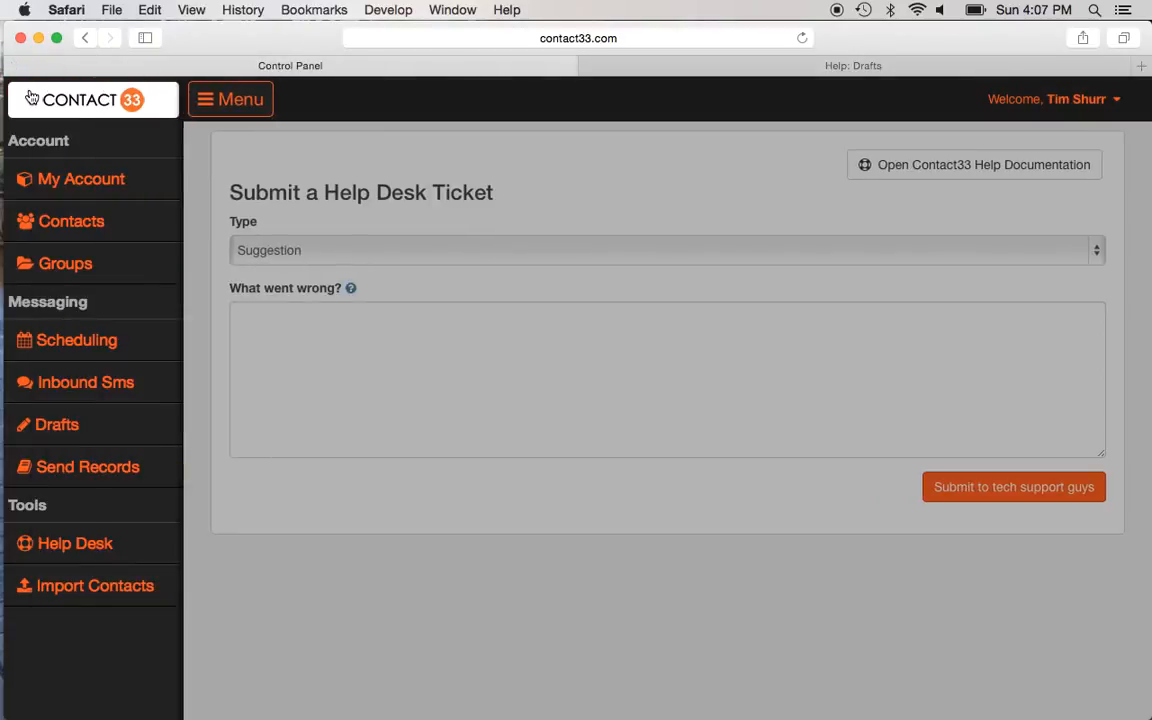
left_click(76, 543)
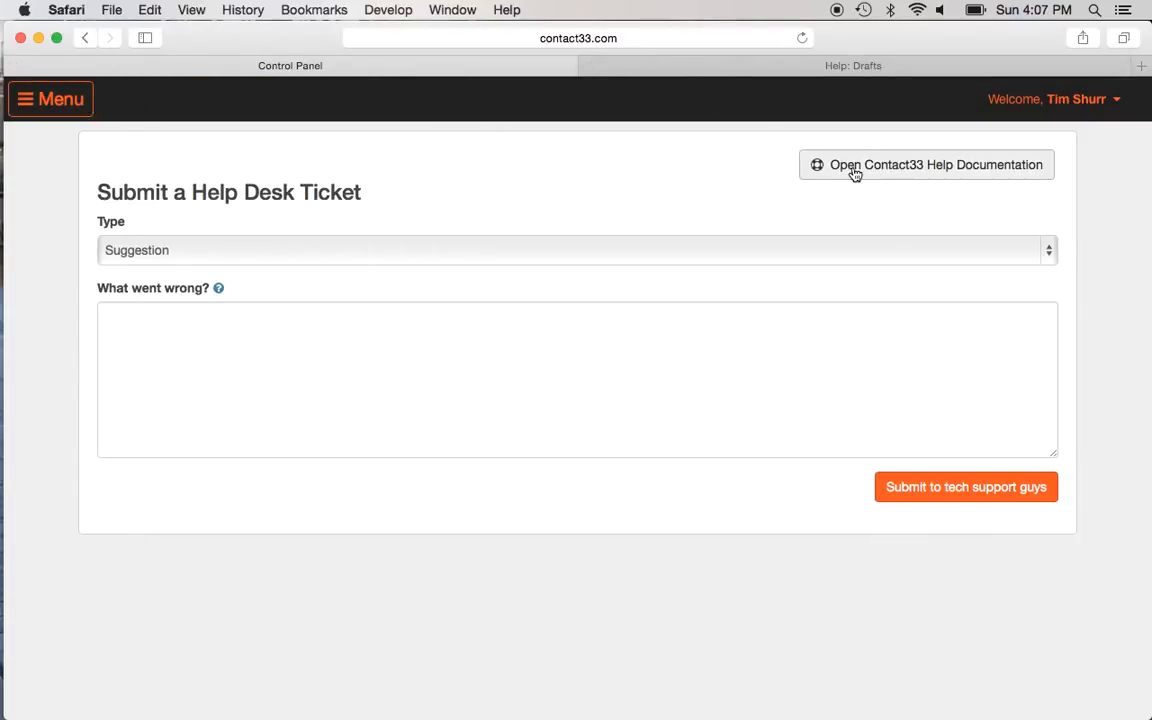
left_click(983, 170)
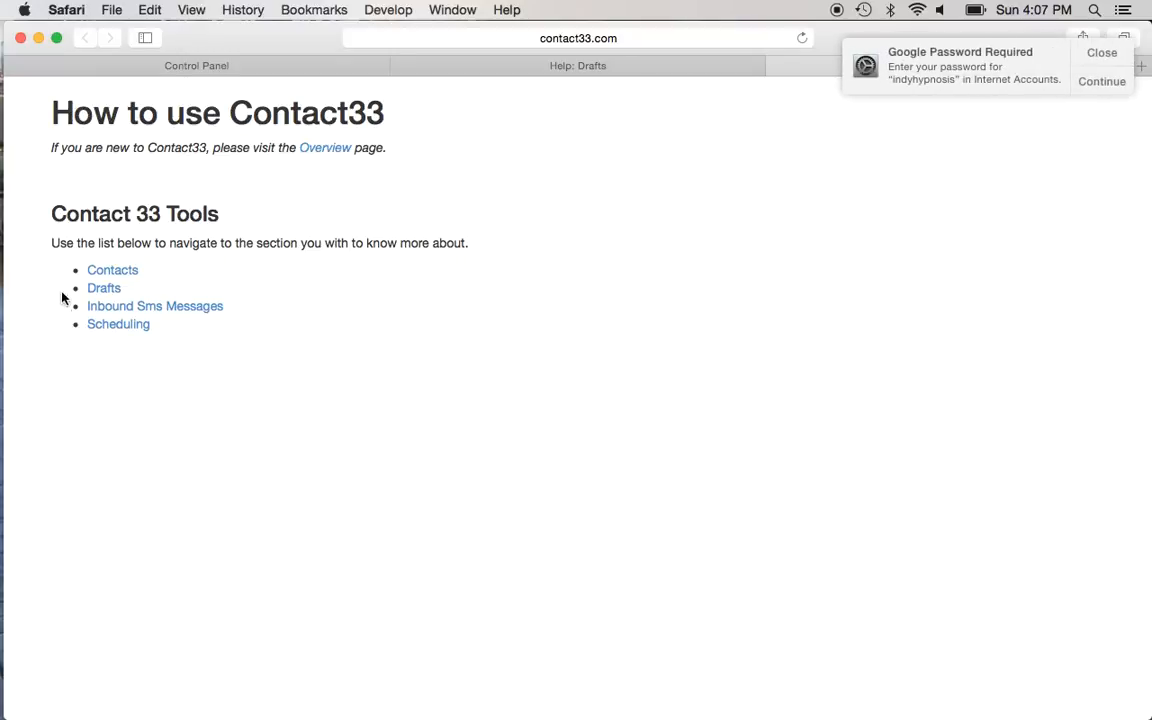
left_click(1101, 52)
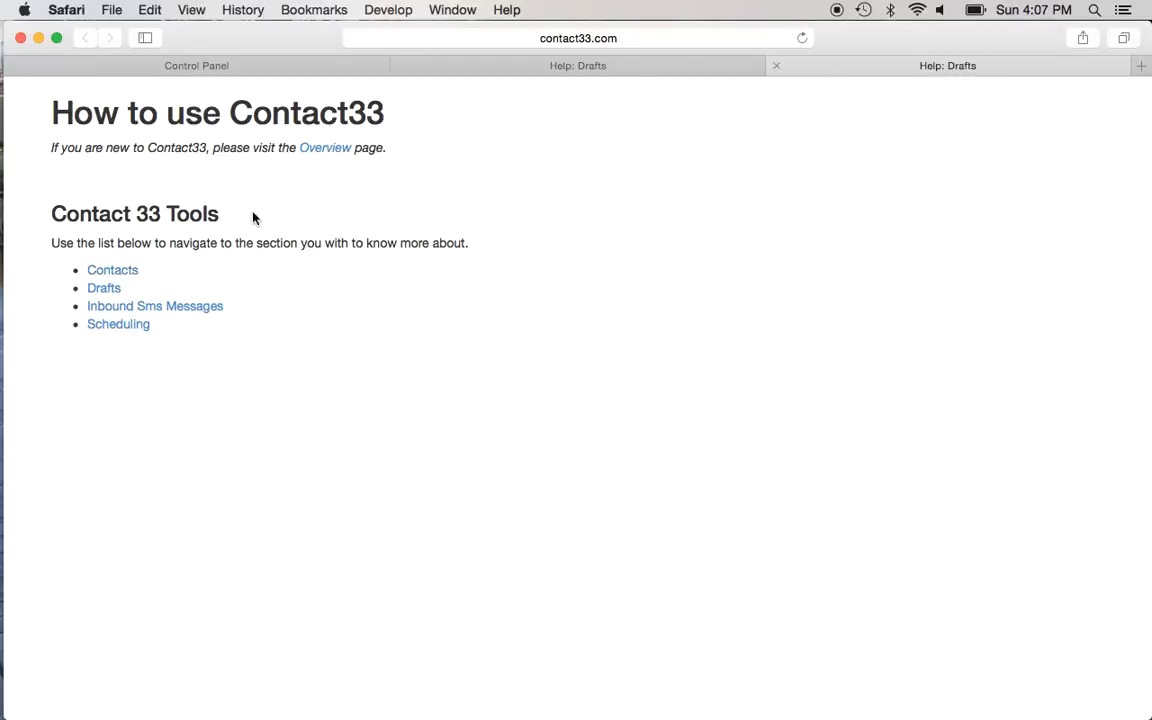
Step: Open the Contacts help section and scroll through "How to use the Contact Manager"
left_click(99, 271)
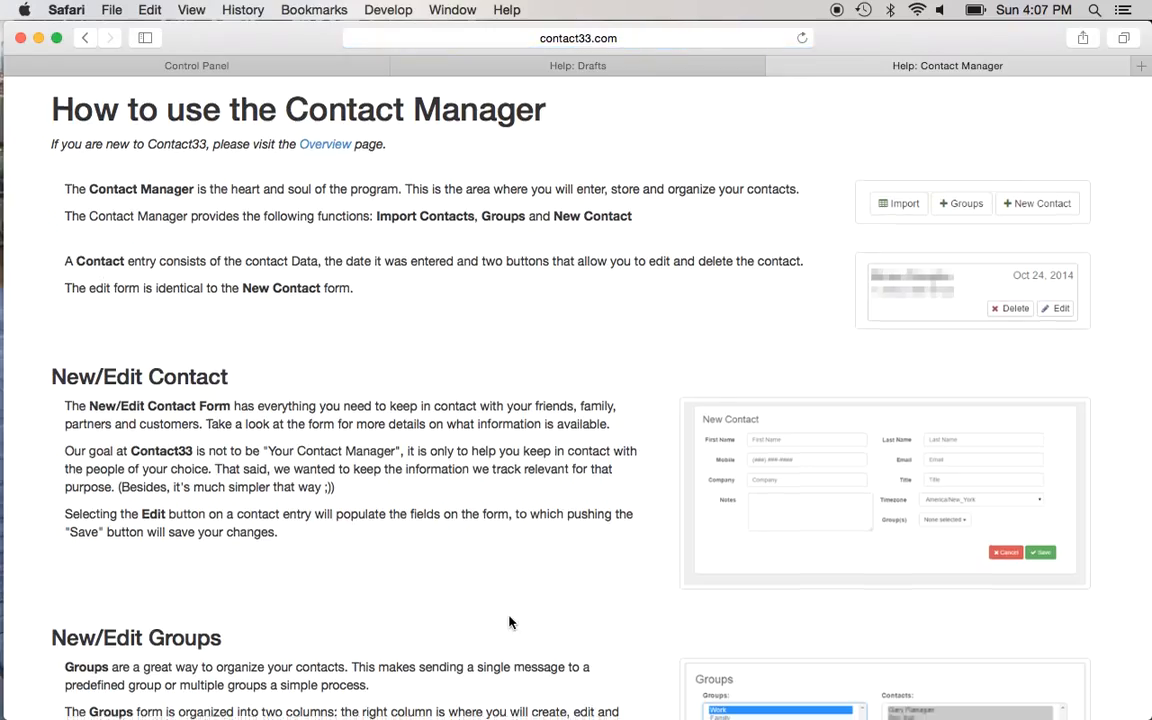
scroll(512, 620, "down", 10)
scroll(509, 622, "down", 14)
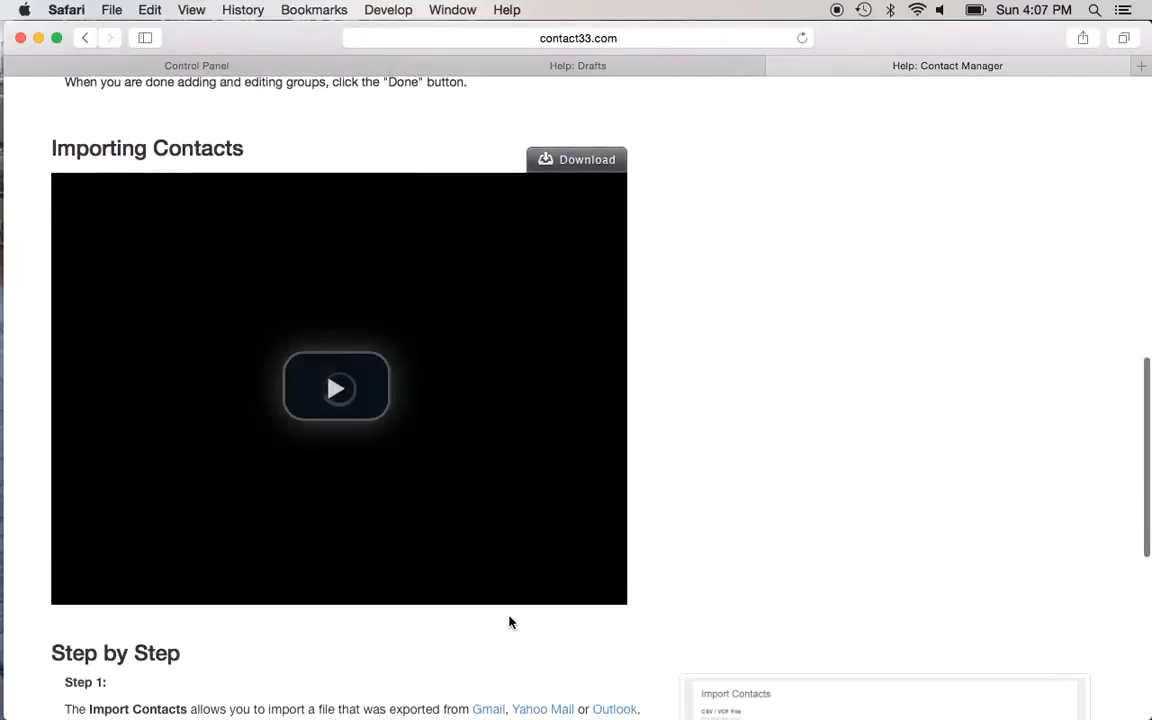
scroll(509, 622, "down", 2)
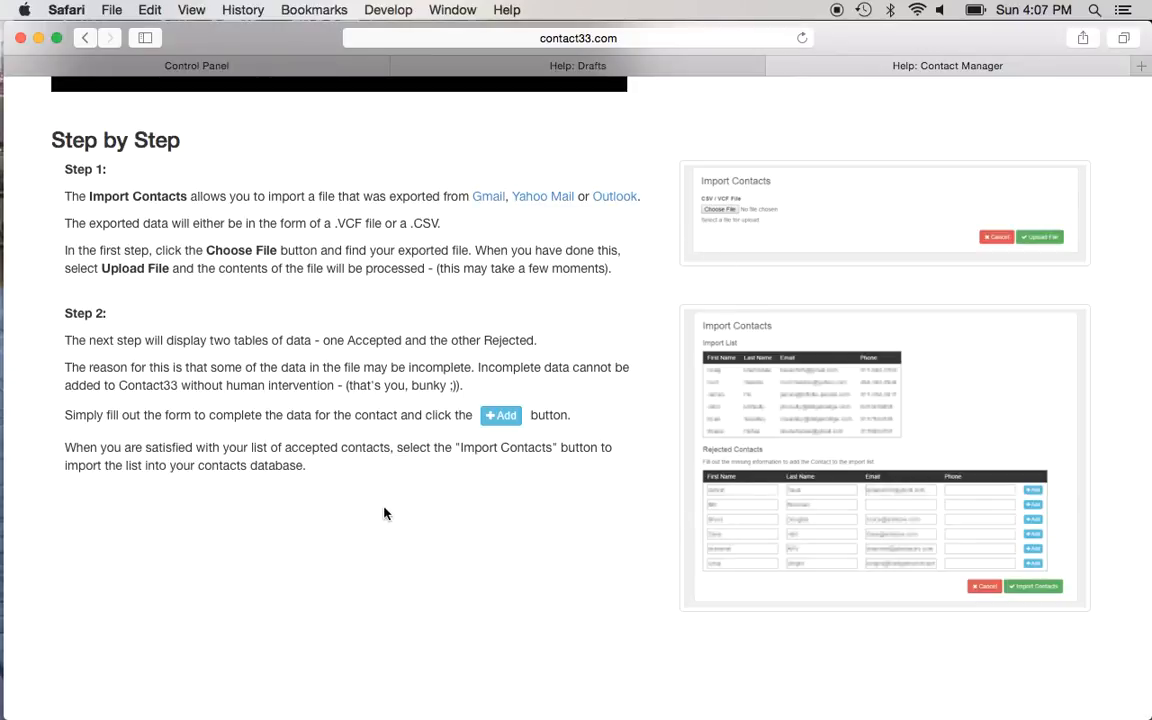
scroll(387, 514, "down", 1)
scroll(387, 514, "up", 10)
scroll(387, 514, "up", 15)
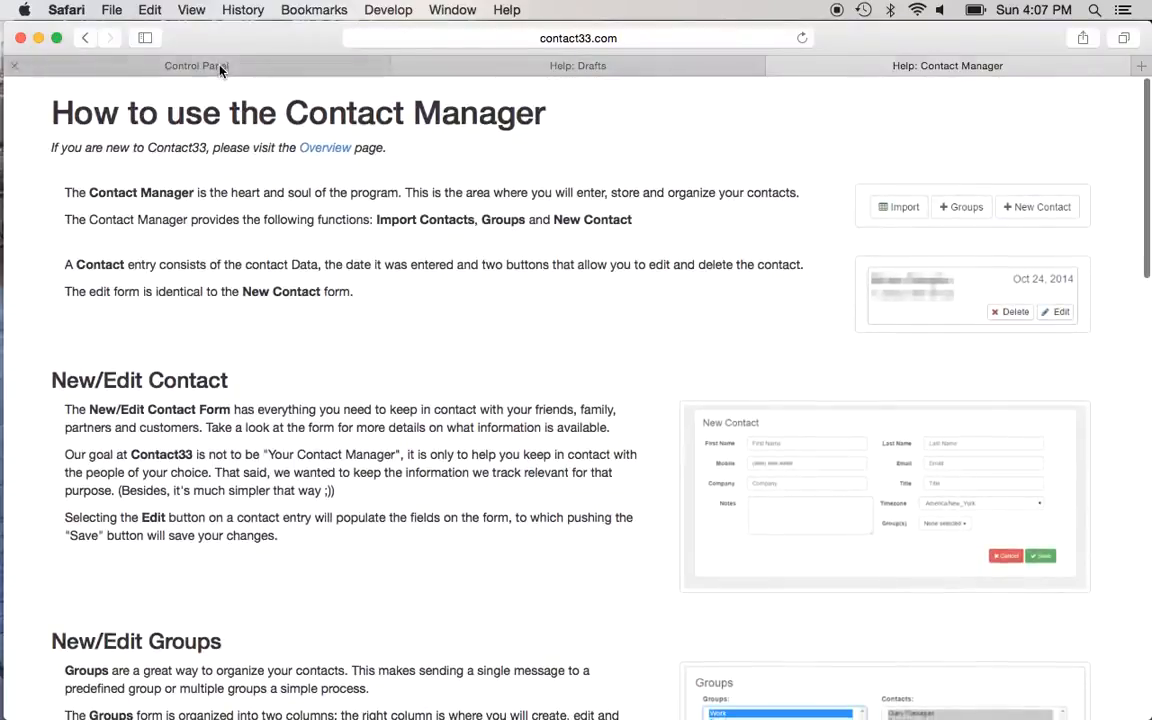
Step: In the Control Panel tab, trim the address to contact33.com and load the home page
left_click(221, 66)
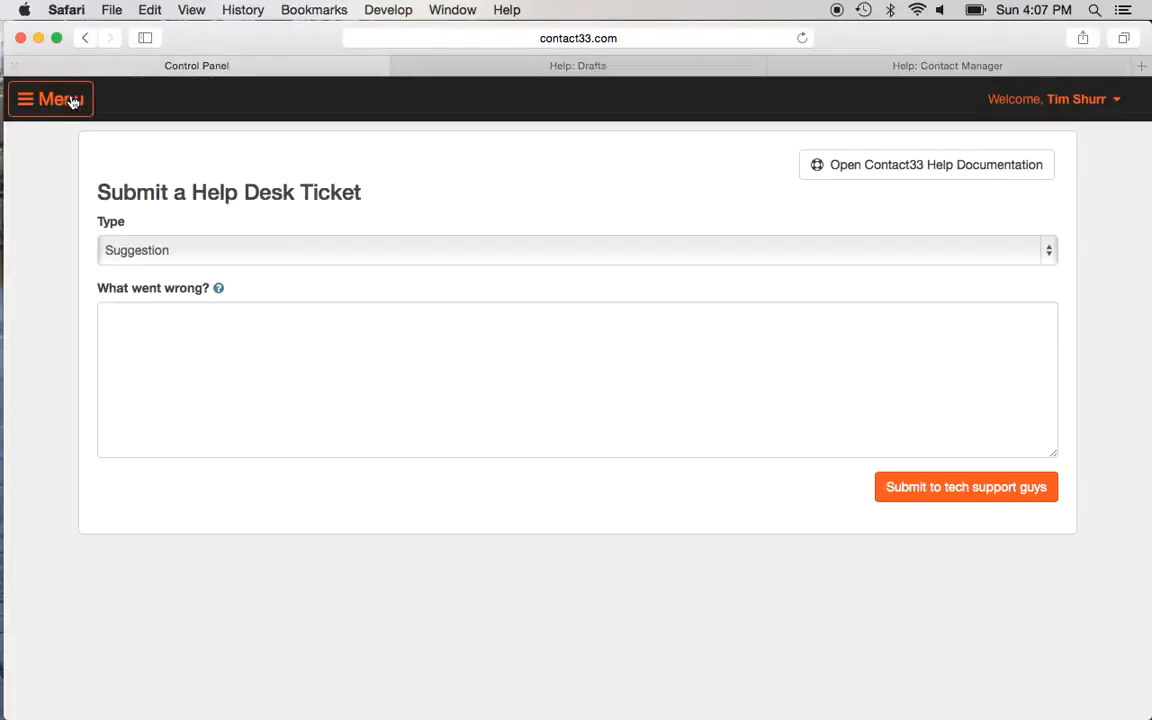
left_click(660, 35)
key("BackSpace")
key("BackSpace")
key("BackSpace")
key("BackSpace")
key("BackSpace")
key("BackSpace")
key("BackSpace")
key("BackSpace")
key("BackSpace")
key("BackSpace")
key("BackSpace")
key("BackSpace")
key("BackSpace")
key("BackSpace")
key("BackSpace")
key("BackSpace")
key("BackSpace")
key("BackSpace")
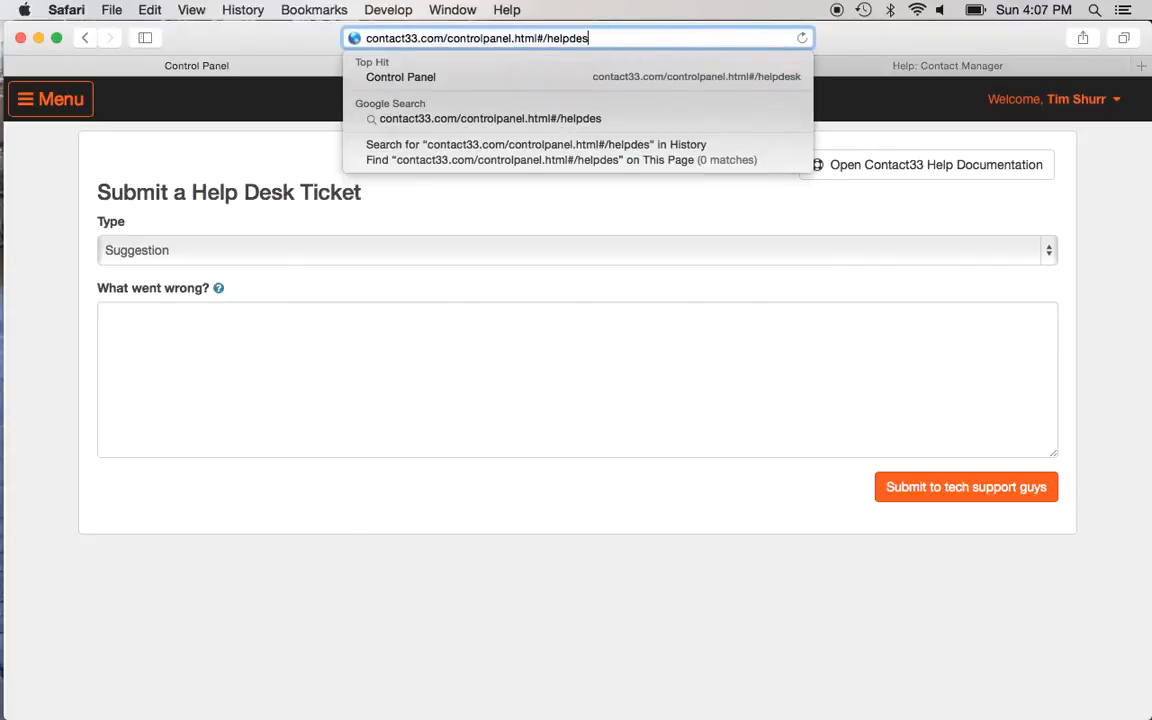
key("BackSpace")
key("BackSpace")
key("BackSpace")
key("BackSpace")
key("BackSpace")
key("BackSpace")
key("BackSpace")
key("BackSpace")
key("BackSpace")
key("BackSpace")
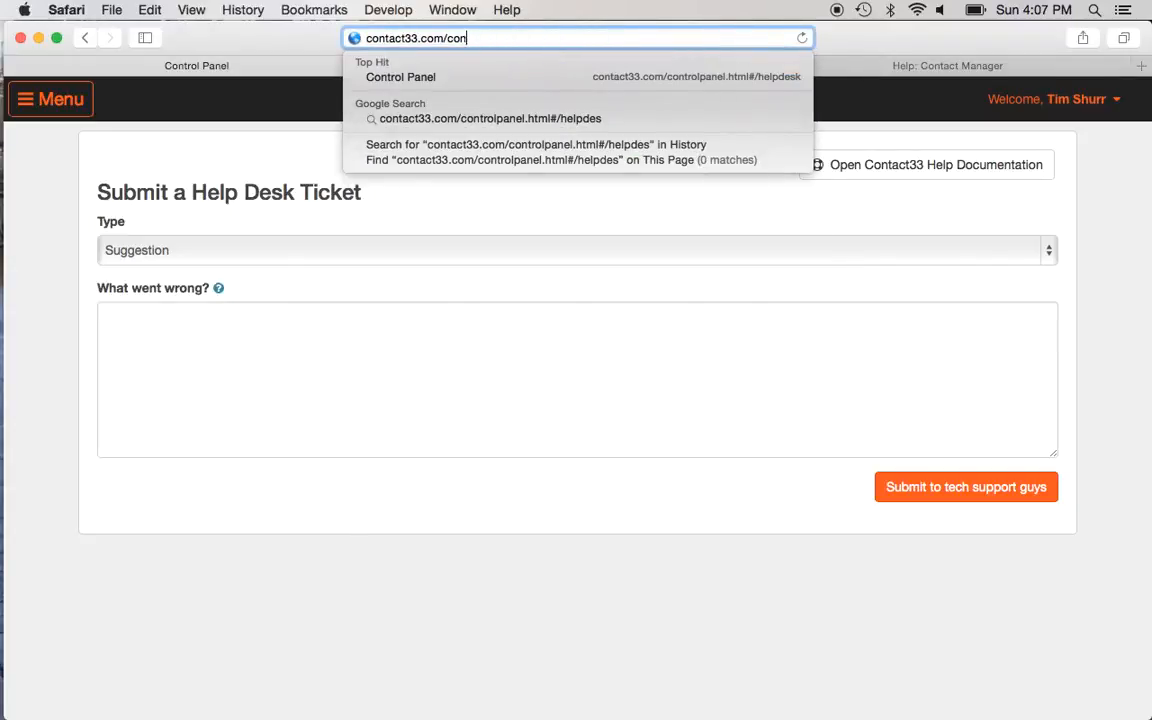
key("Return")
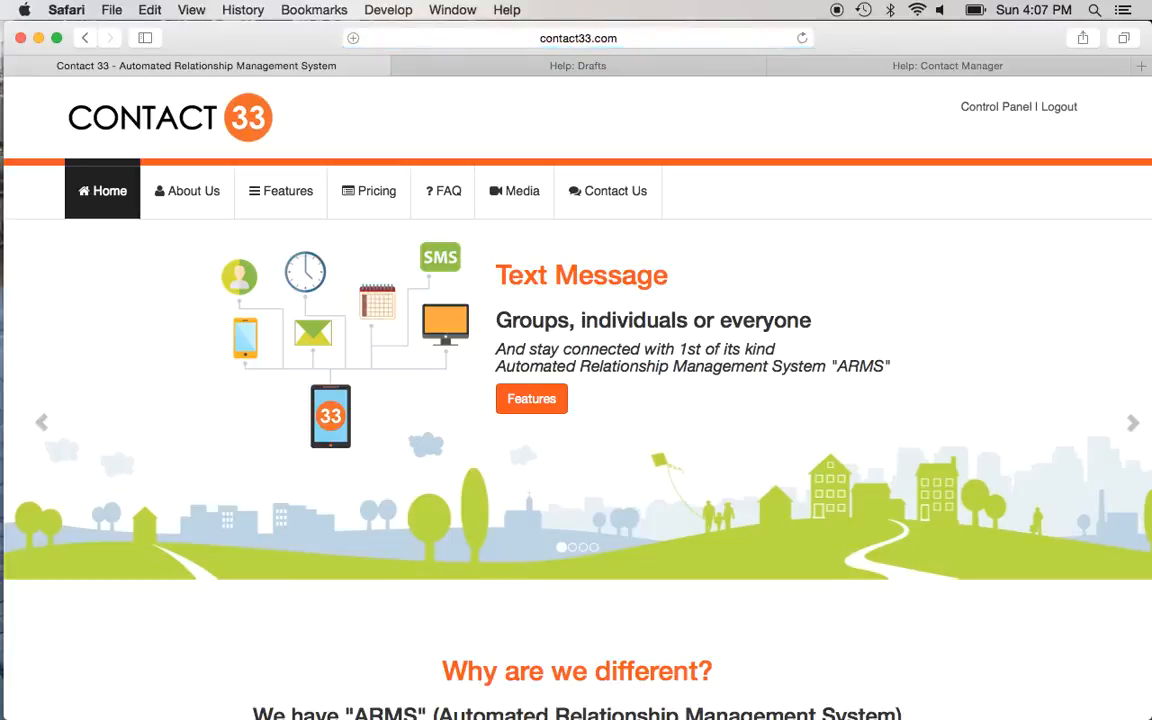